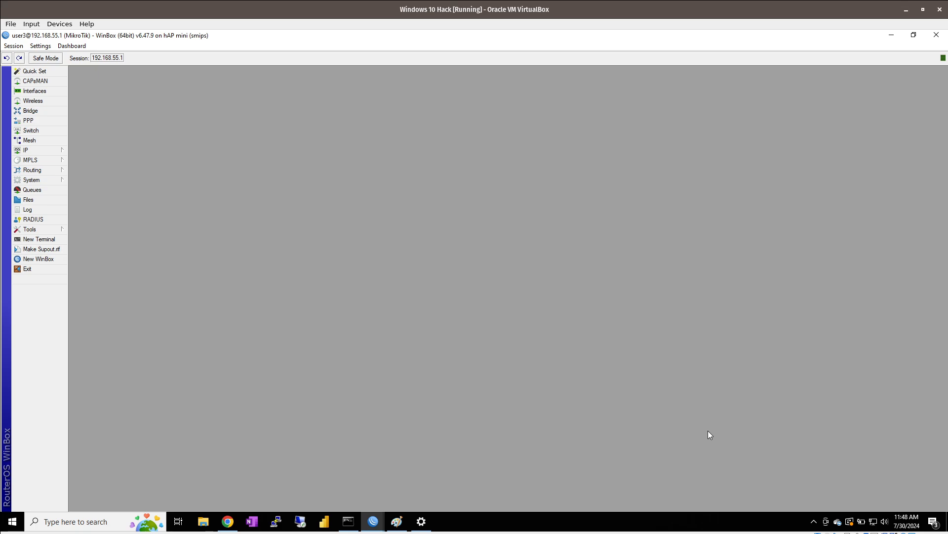
View the Special Login list in the user3 session and close it.
click(53, 180)
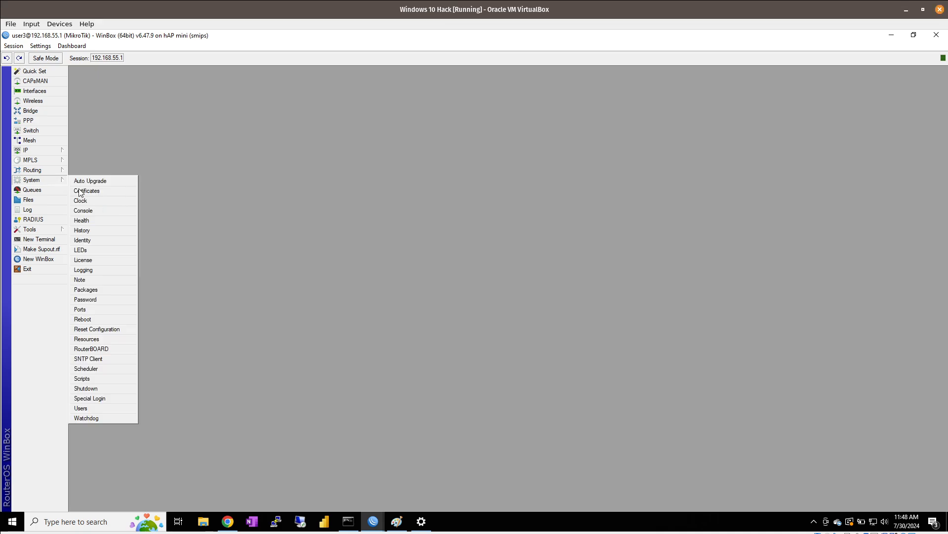
click(90, 399)
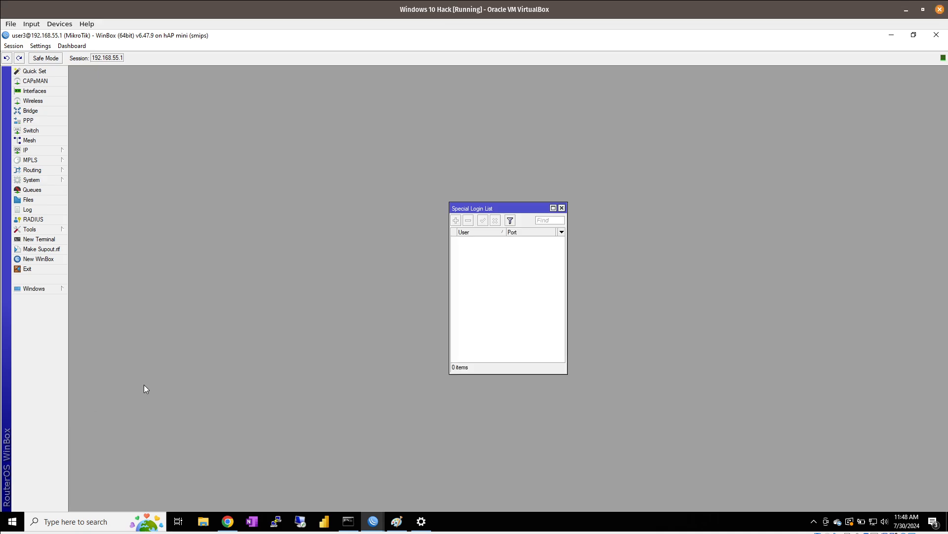
click(561, 208)
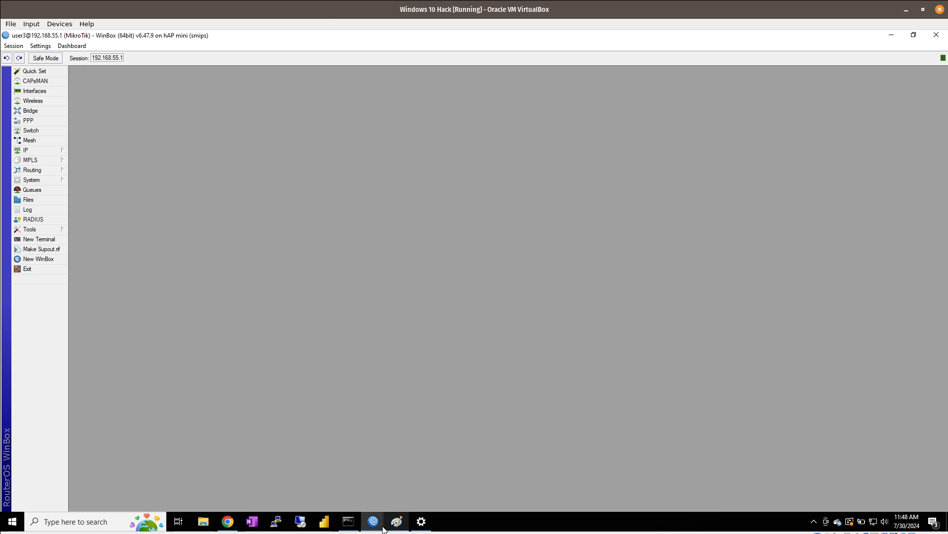
Close the user3 WinBox session and dismiss the write group's settings in the user1 session.
mouse_move(373, 521)
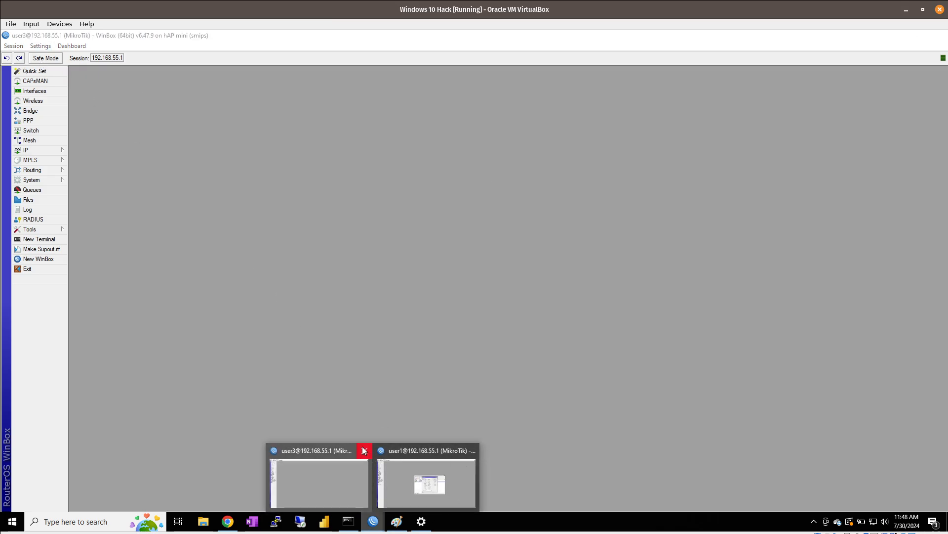
click(364, 450)
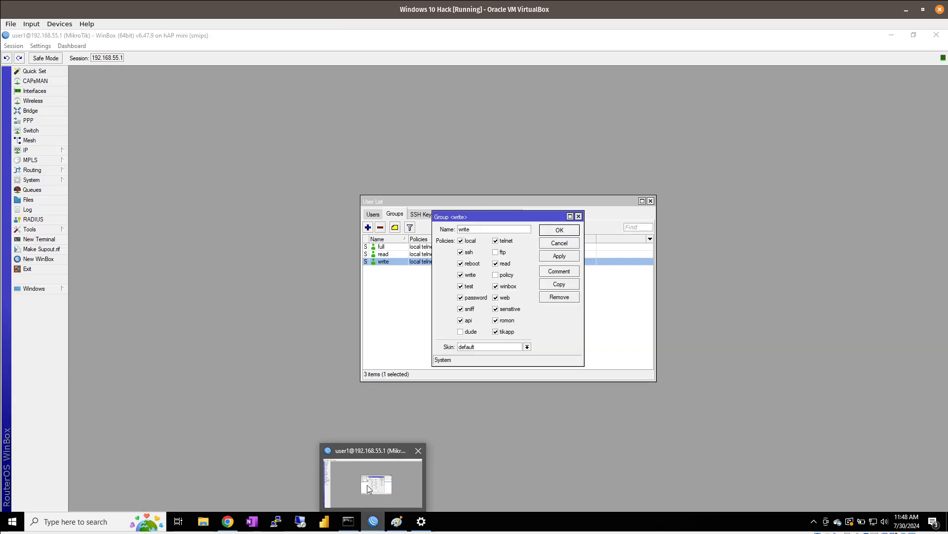
click(578, 216)
click(569, 299)
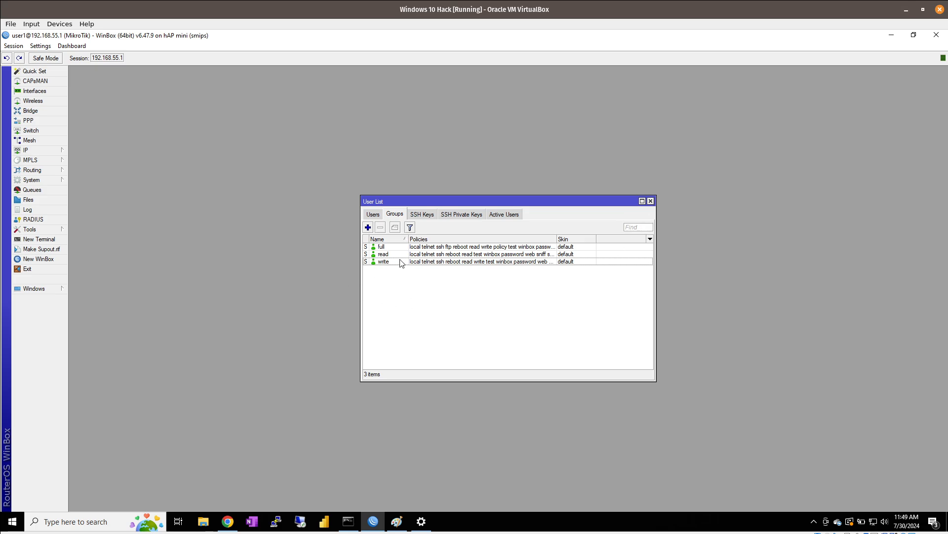
Show the router's user accounts and remove the default admin user.
click(374, 214)
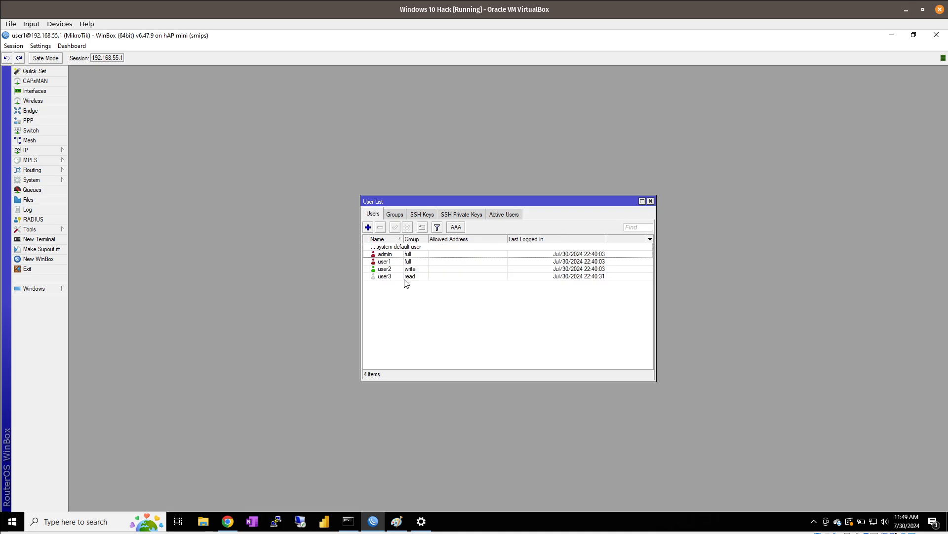
click(395, 261)
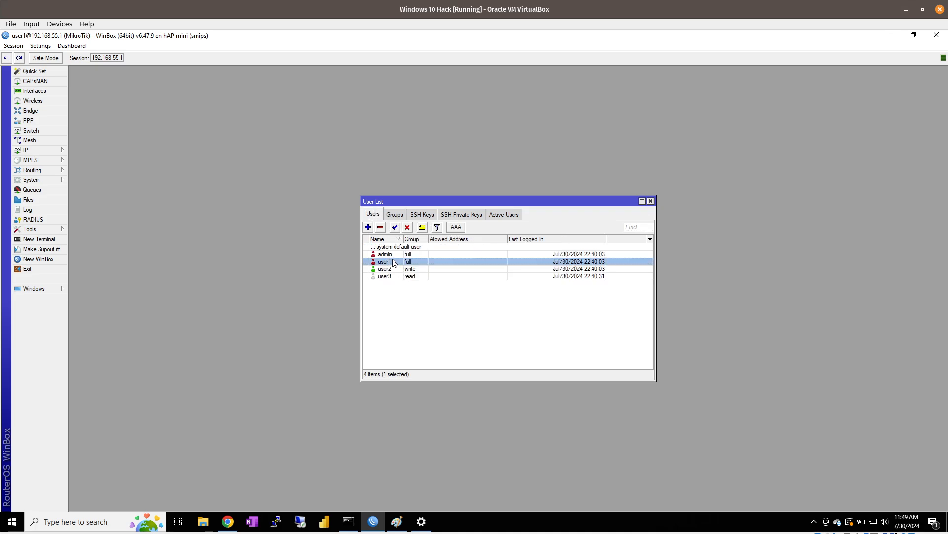
click(398, 269)
click(399, 277)
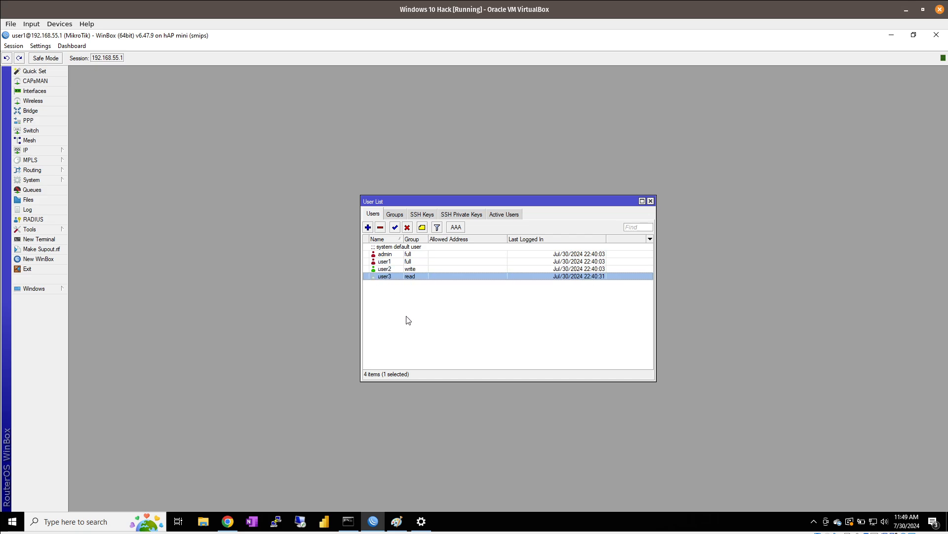
click(406, 320)
click(395, 254)
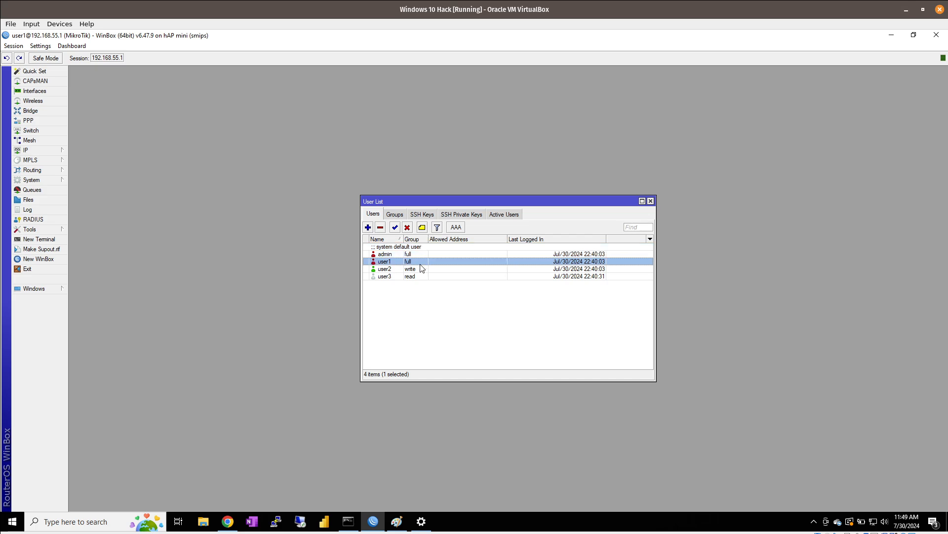
click(381, 227)
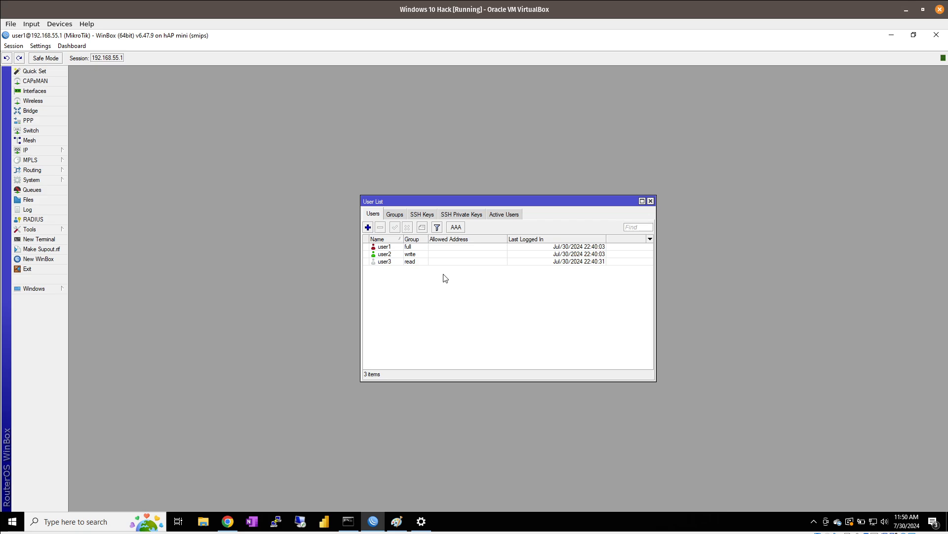
click(465, 248)
click(464, 254)
click(465, 262)
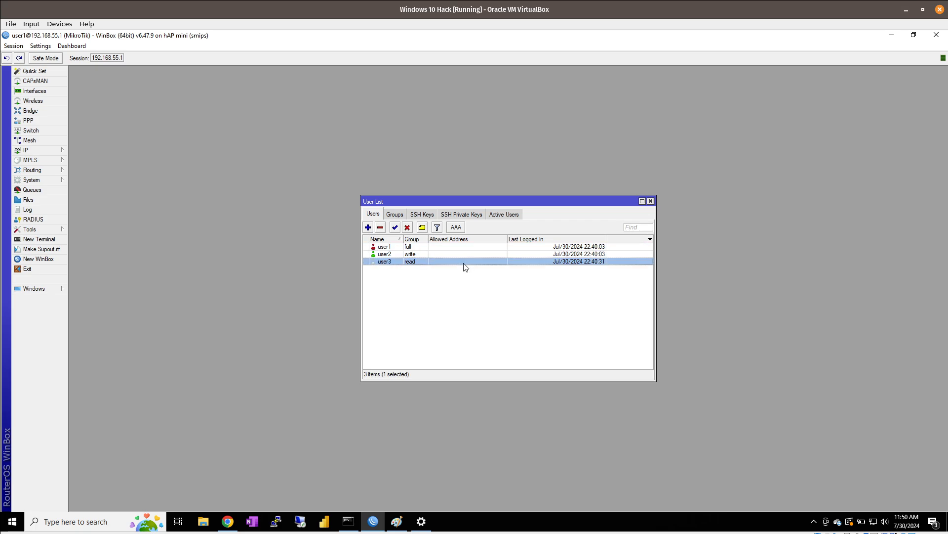
click(464, 247)
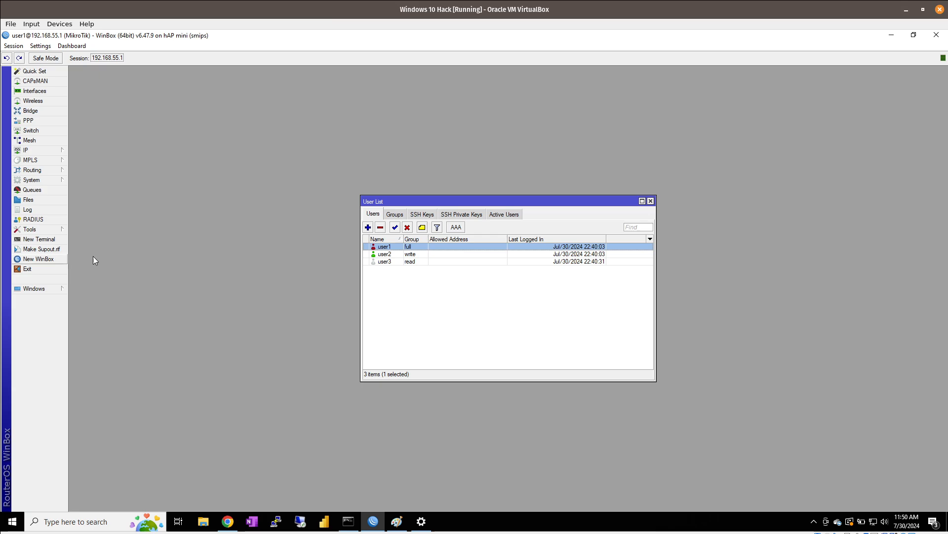
click(381, 262)
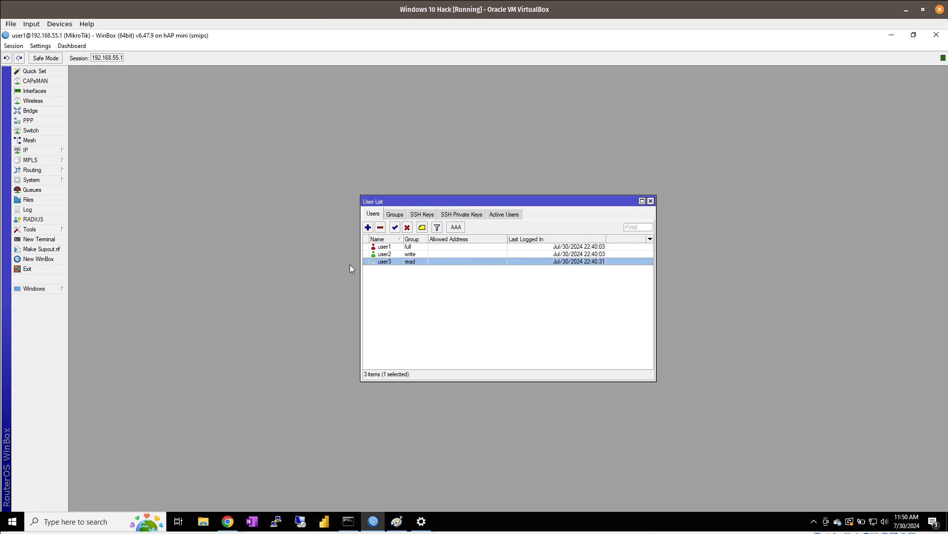
Open a new WinBox connection to 192.168.55.1 and log in as user3 with the saved password.
click(53, 259)
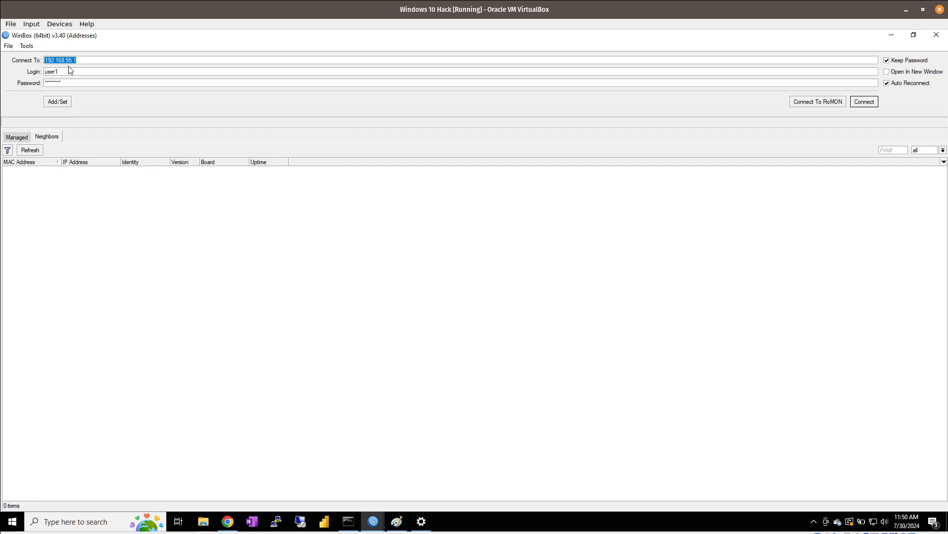
click(73, 71)
key(BackSpace)
text(3)
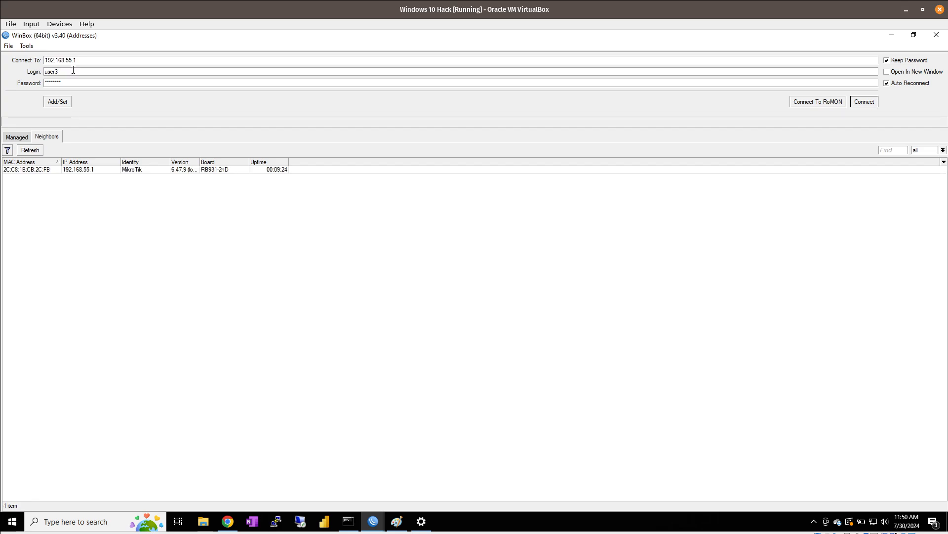
key(Return)
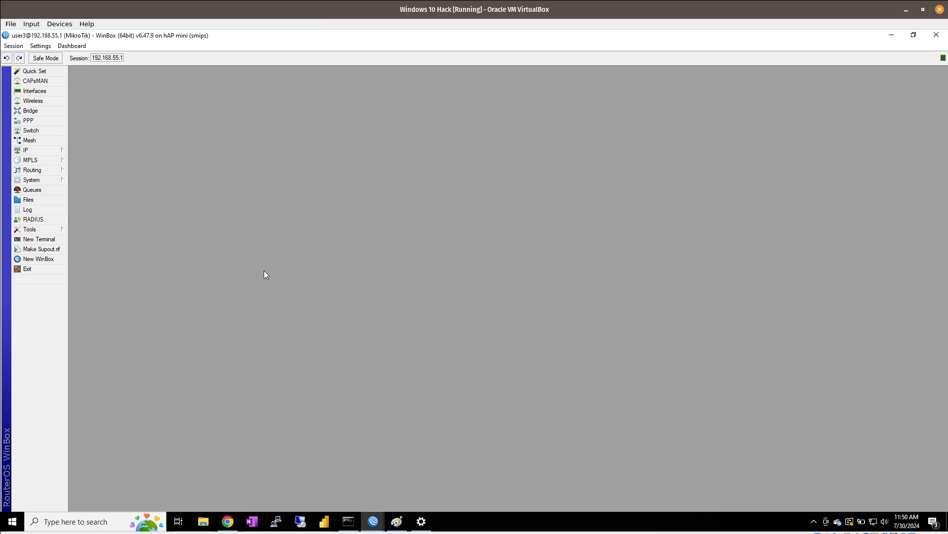
Switch to Command Prompt, stop the running ping, and check the computer's IPv4 address with ipconfig.
click(349, 521)
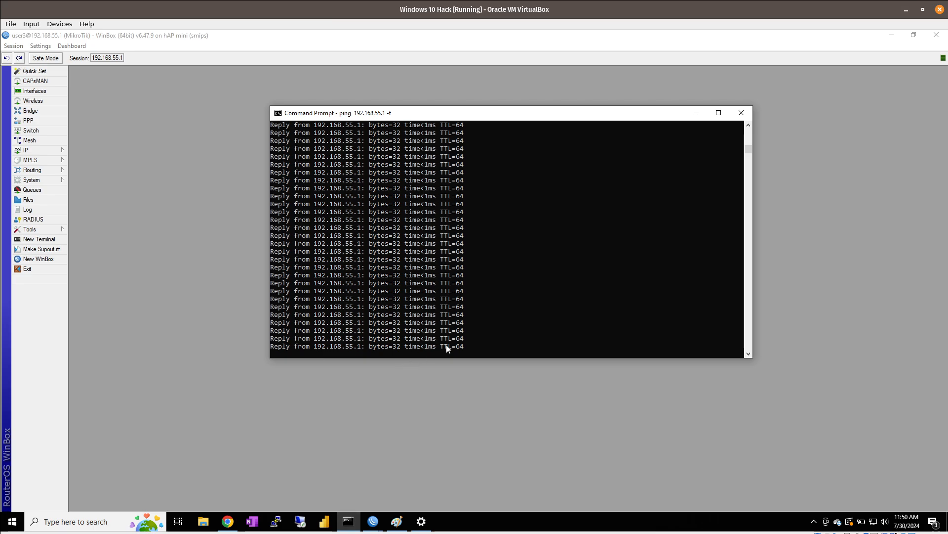
key(ctrl+c)
key(Return)
text(ipconfig)
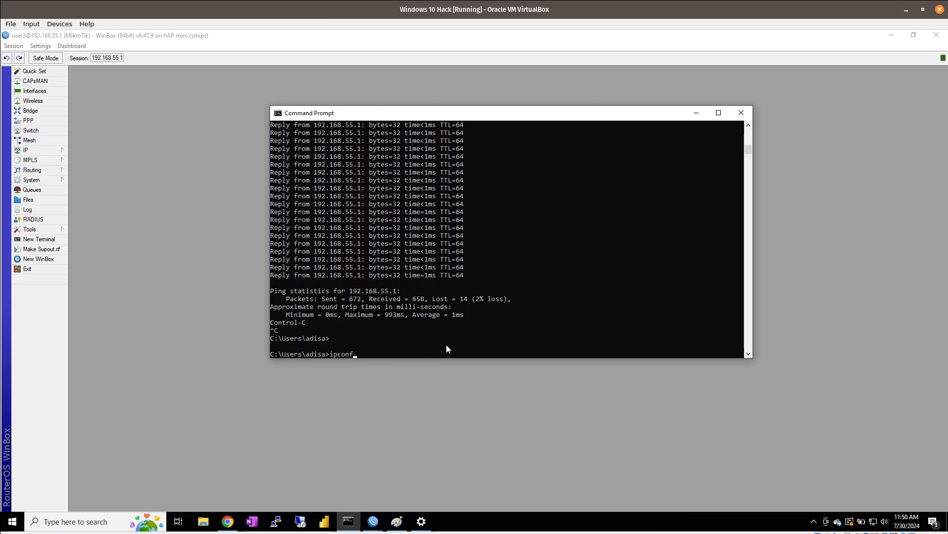
key(Return)
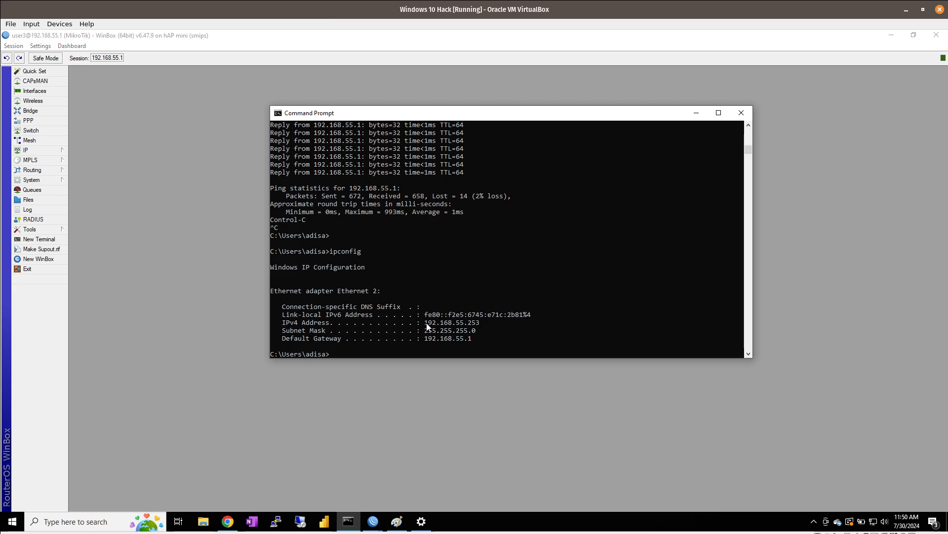
drag(426, 323, 484, 326)
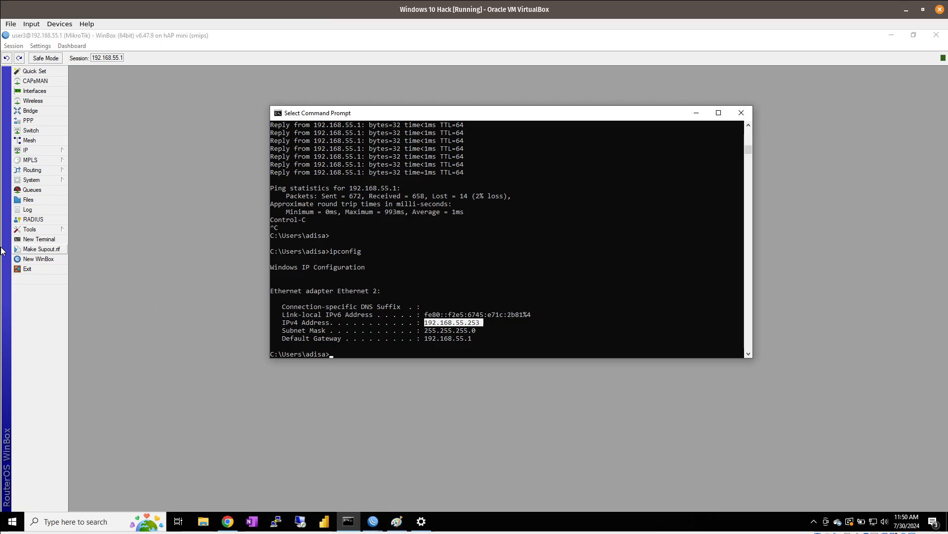
Switch back to the user1 WinBox session containing the user list.
click(381, 515)
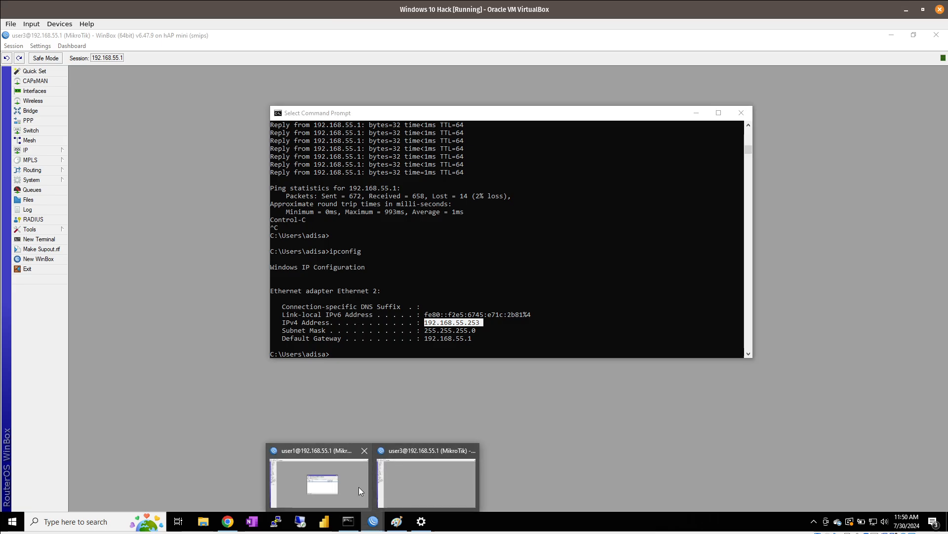
click(344, 484)
click(462, 313)
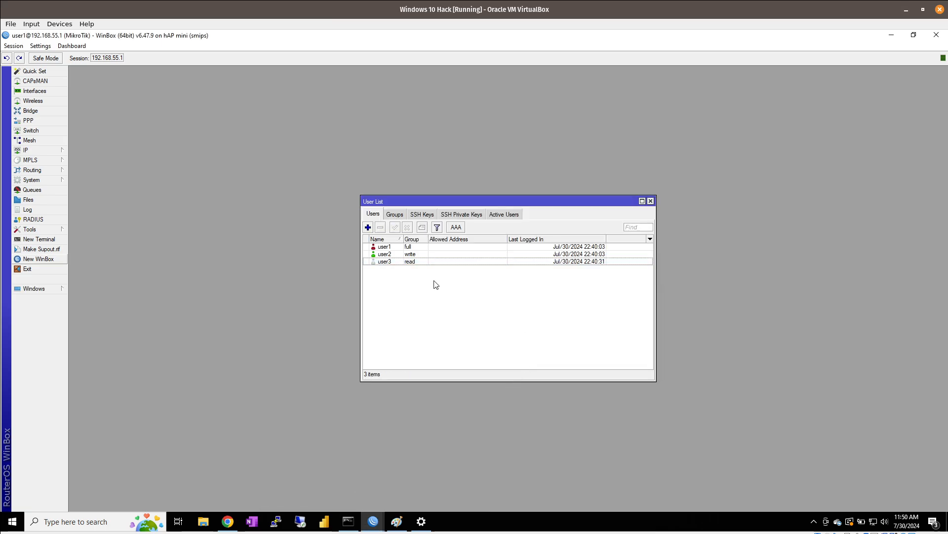
Set user3's allowed address to 192.168.55.0/24 and apply the change.
click(443, 263)
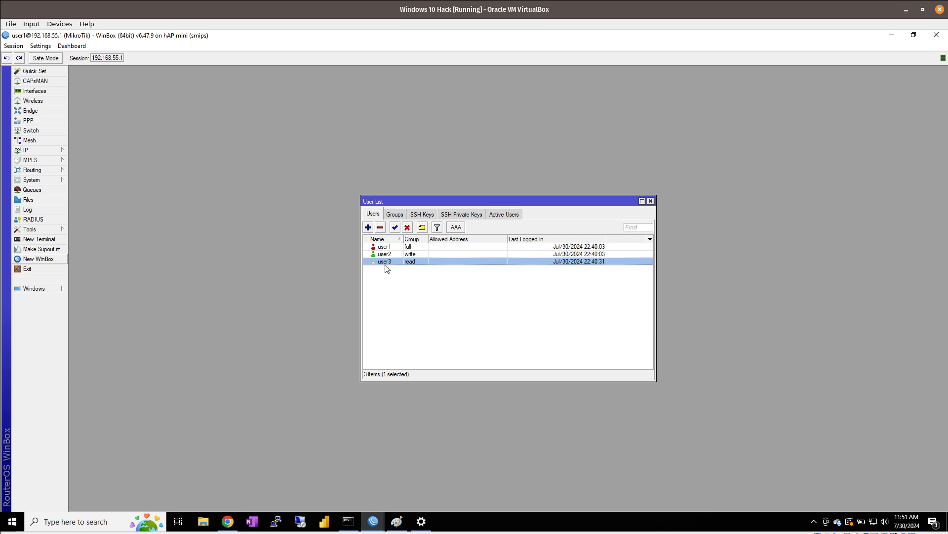
click(453, 267)
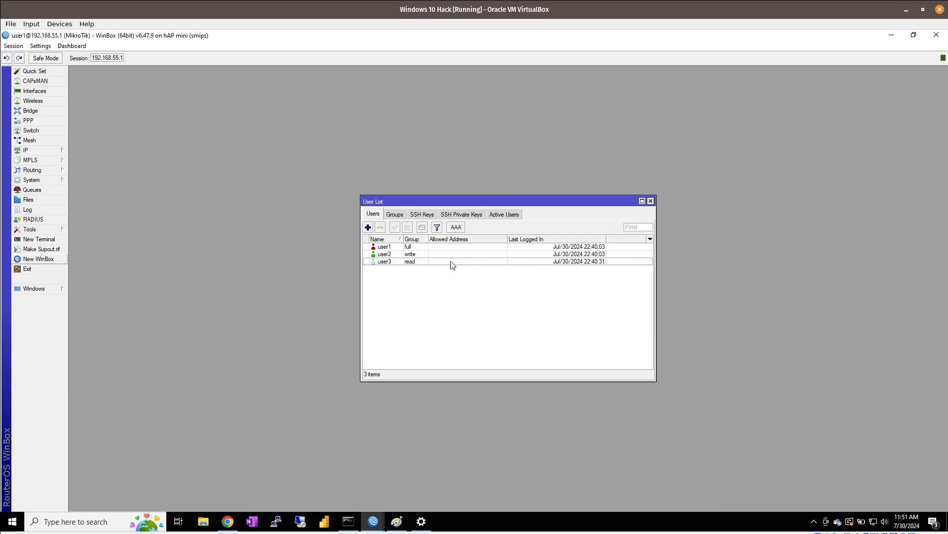
click(451, 261)
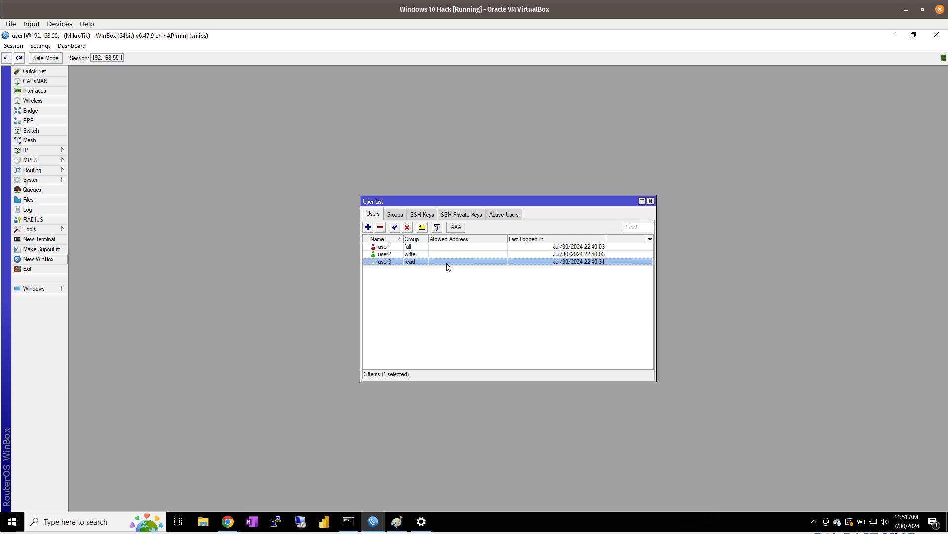
double_click(446, 263)
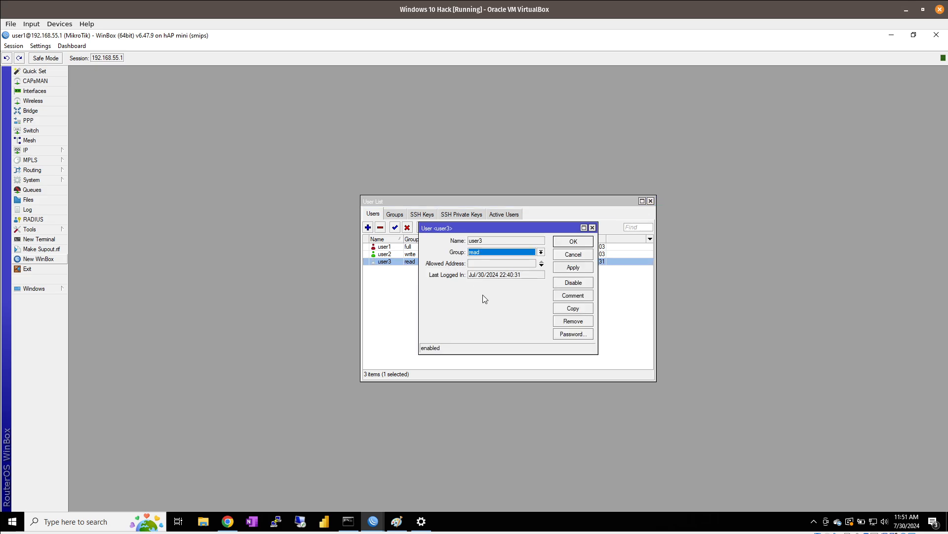
click(494, 262)
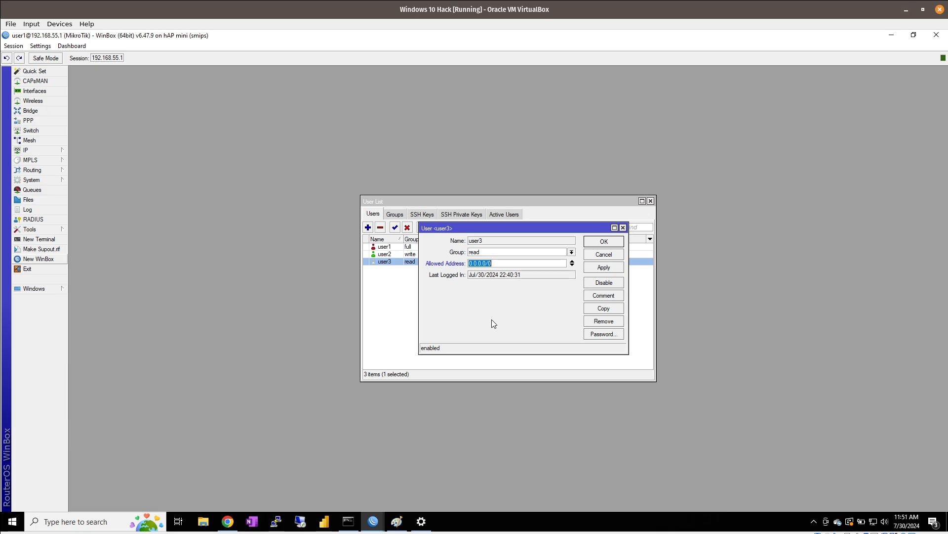
text(192.168.)
text(.0/24)
click(614, 244)
click(492, 295)
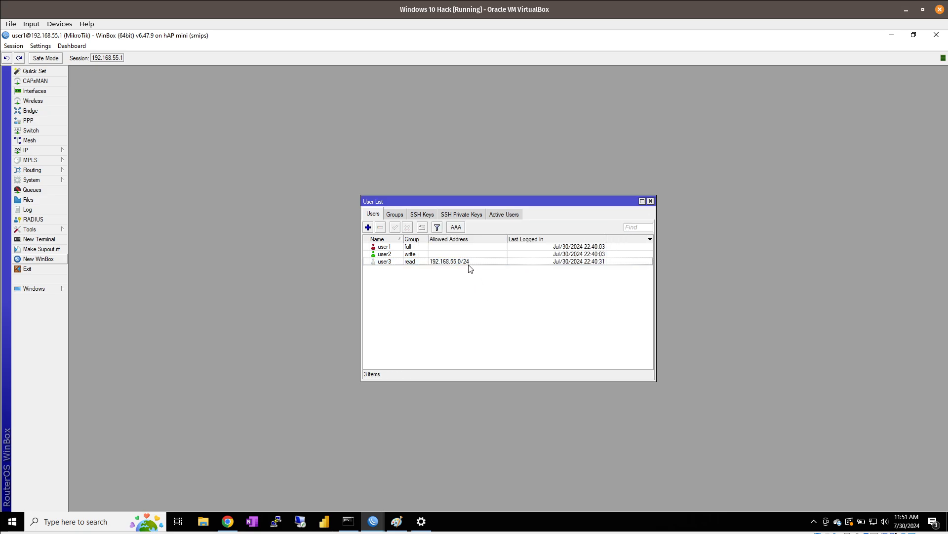
click(470, 262)
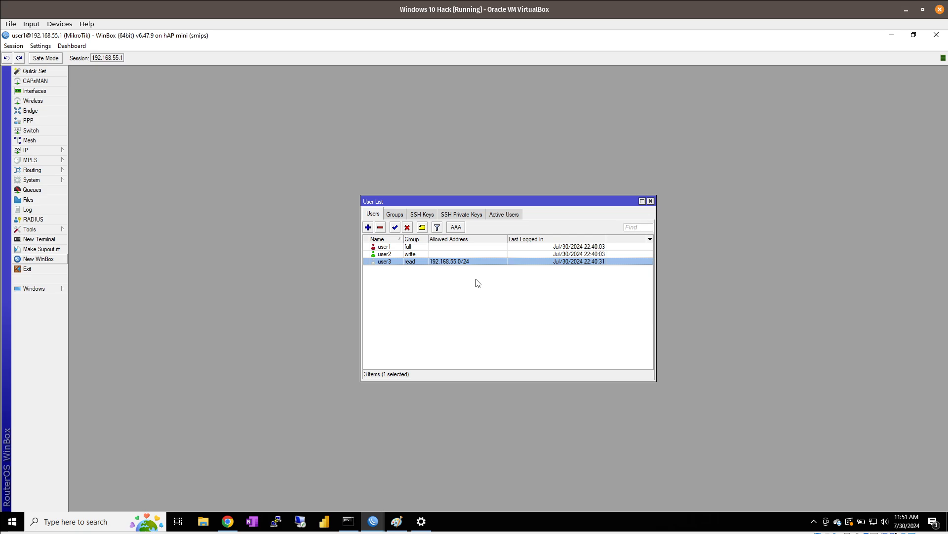
click(475, 287)
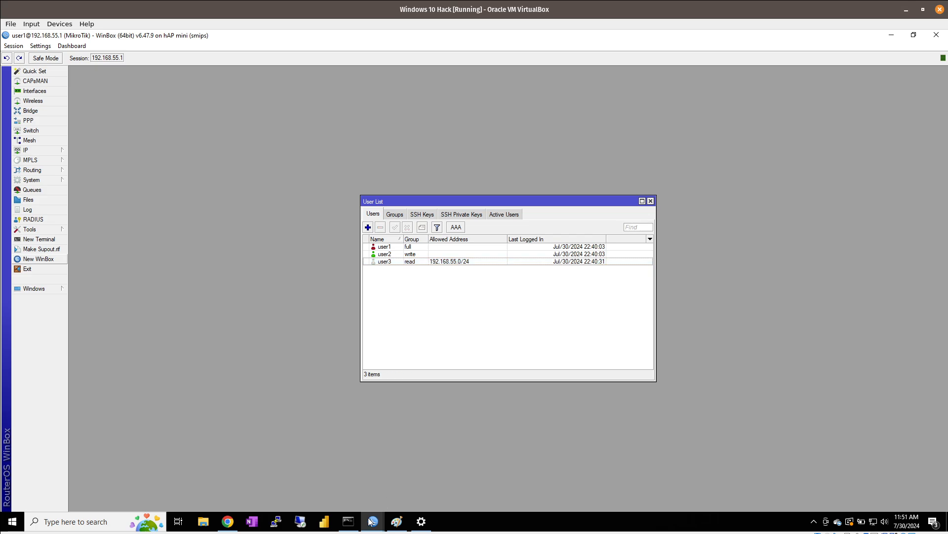
Exit the open user3 session and reconnect to 192.168.55.1 as user3 to test the address restriction.
click(373, 522)
click(448, 460)
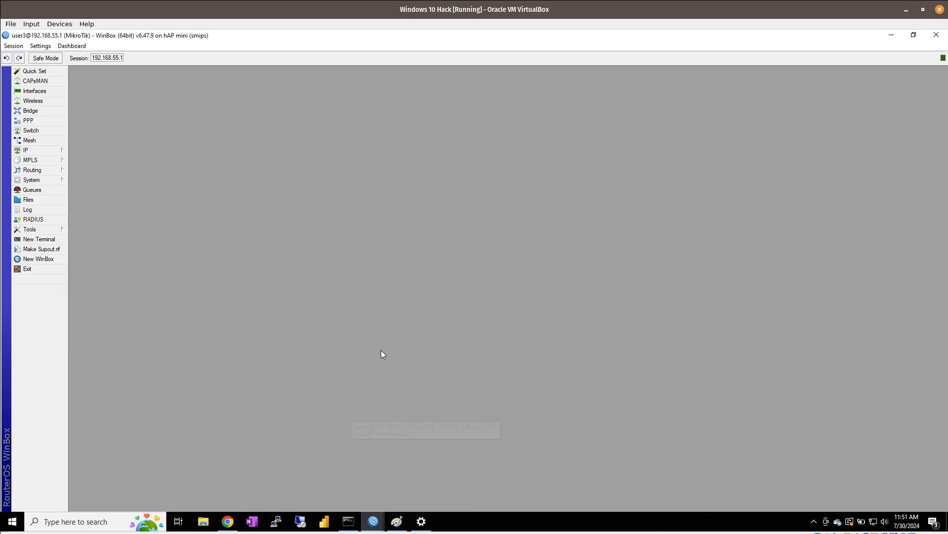
click(51, 269)
click(29, 269)
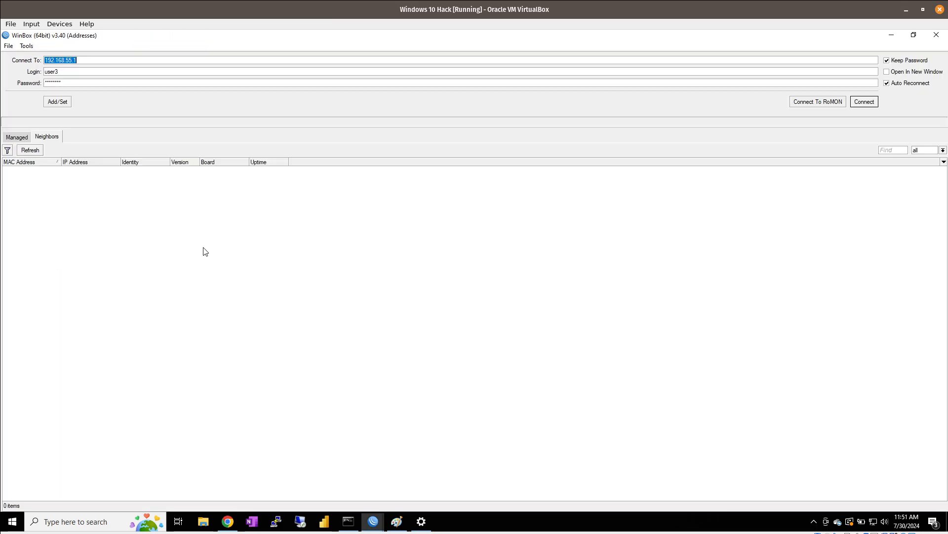
click(865, 102)
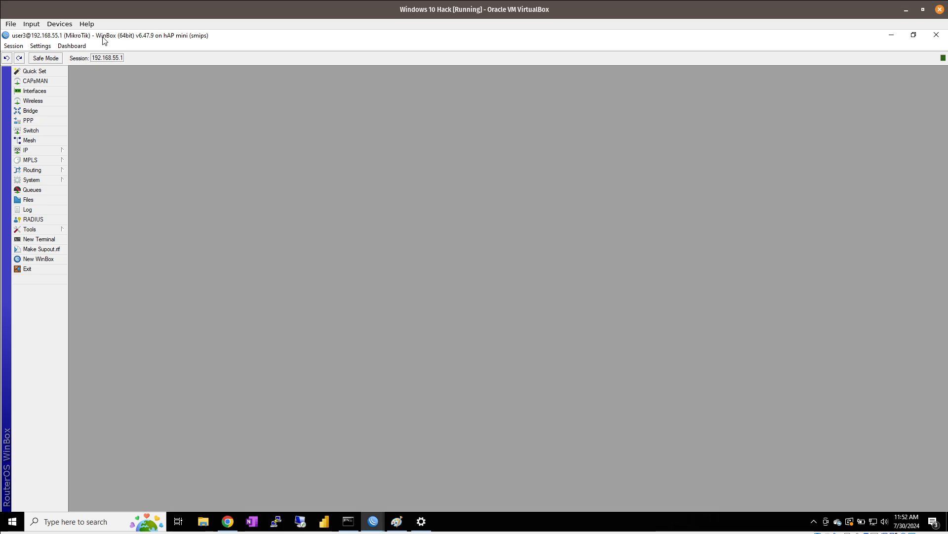
Switch to the user1 WinBox session and set user3's allowed address to 192.168.55.90, applying the change.
click(375, 526)
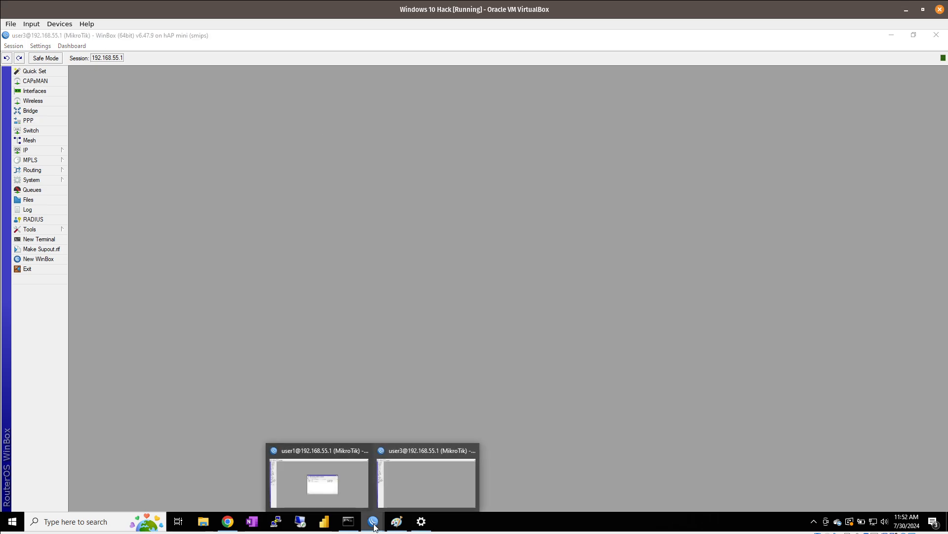
click(343, 494)
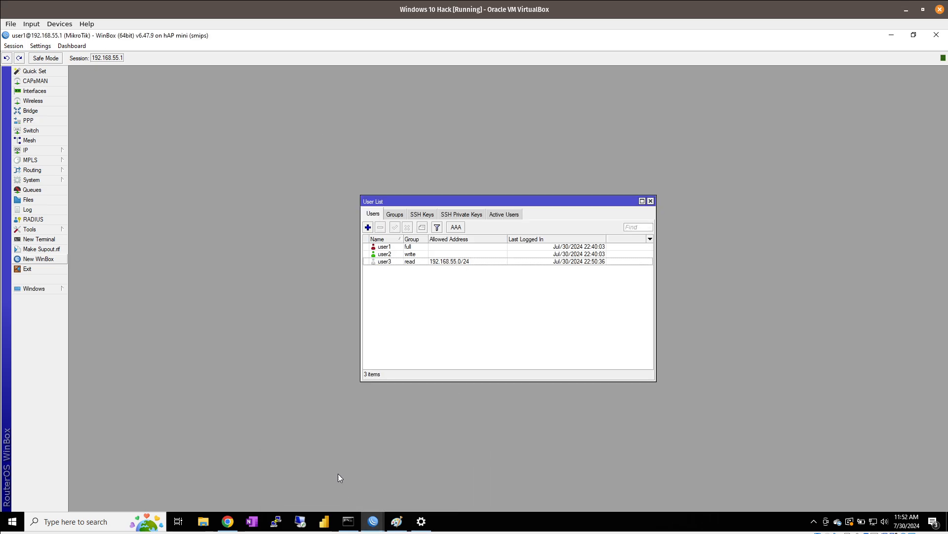
double_click(478, 262)
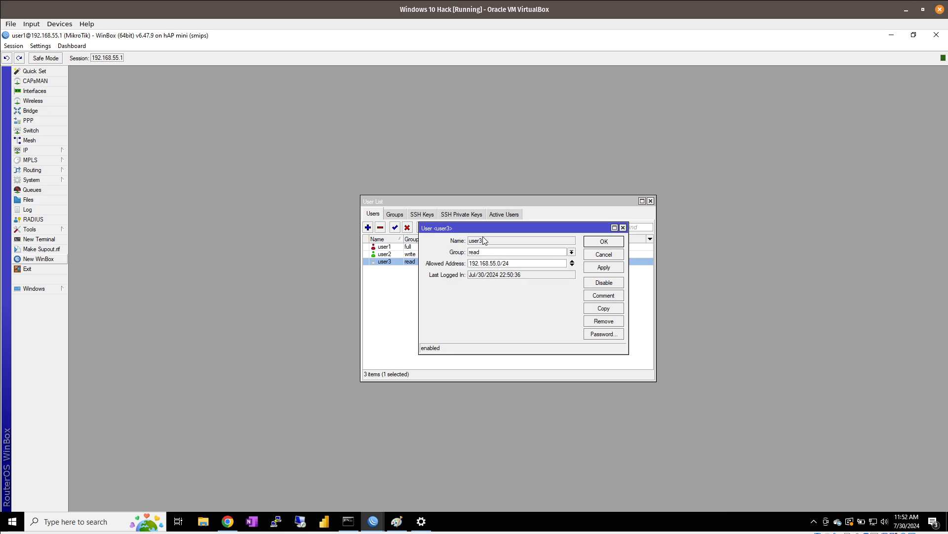
click(528, 262)
key(BackSpace)
key(BackSpace)
key(BackSpace)
key(BackSpace)
key(BackSpace)
text(.90)
click(615, 273)
click(610, 245)
click(559, 328)
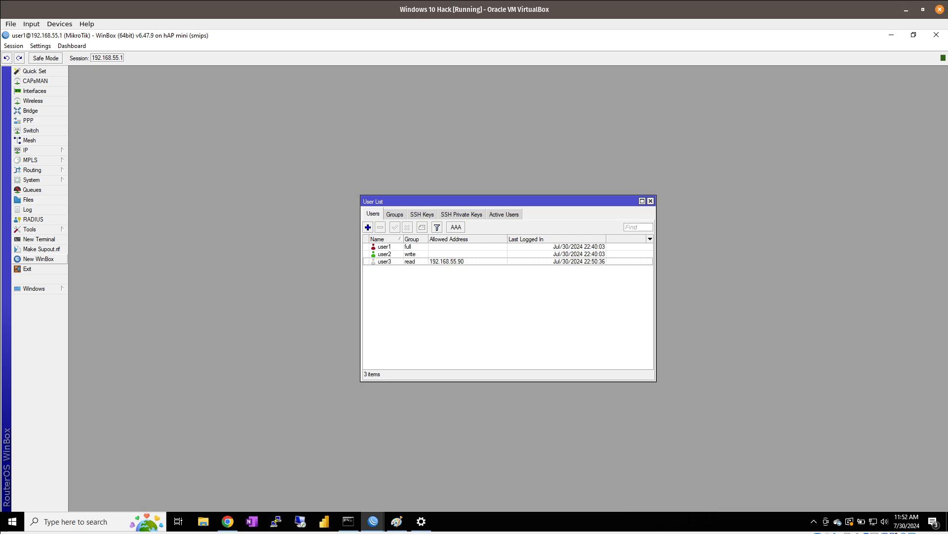
Recheck the computer's IPv4 address in Command Prompt and return to the user1 WinBox session.
click(348, 522)
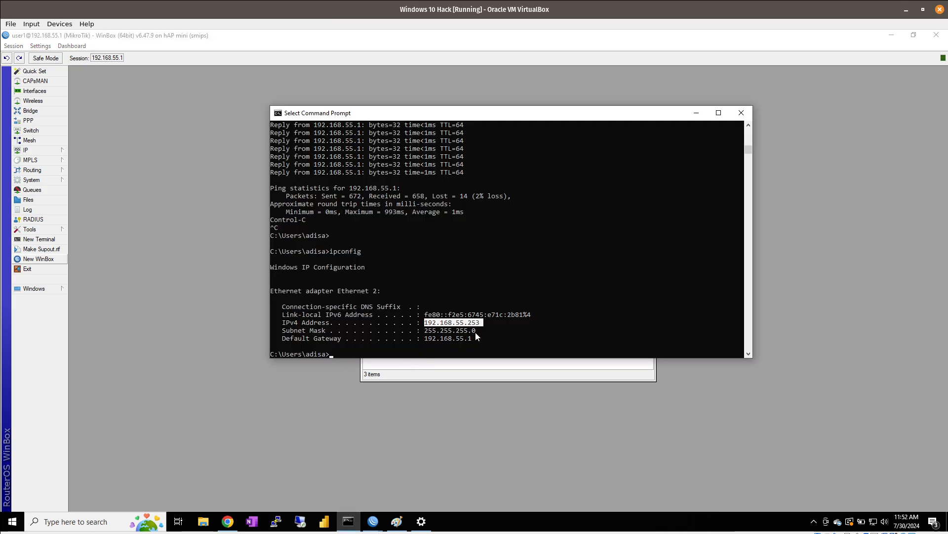
click(499, 373)
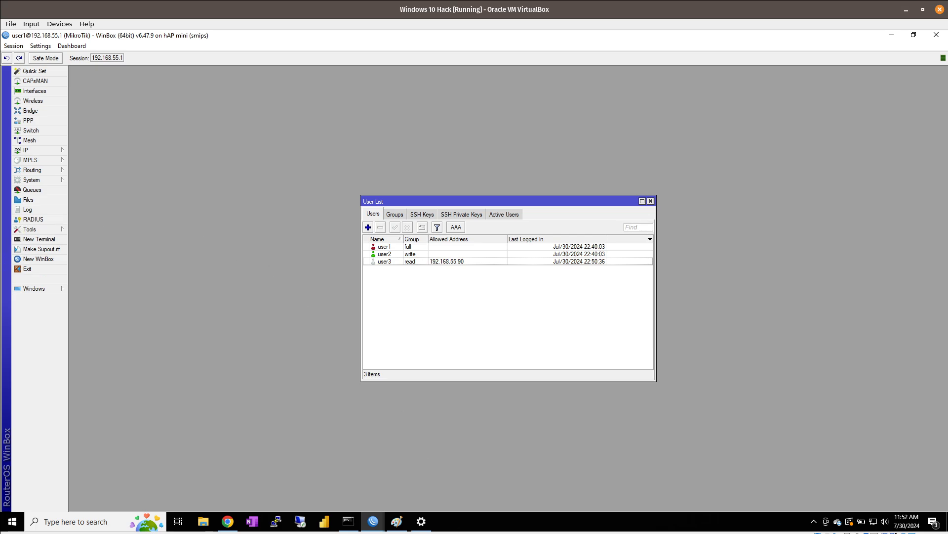
Close the open user3 session and try to reconnect to 192.168.55.1 as user3.
click(373, 521)
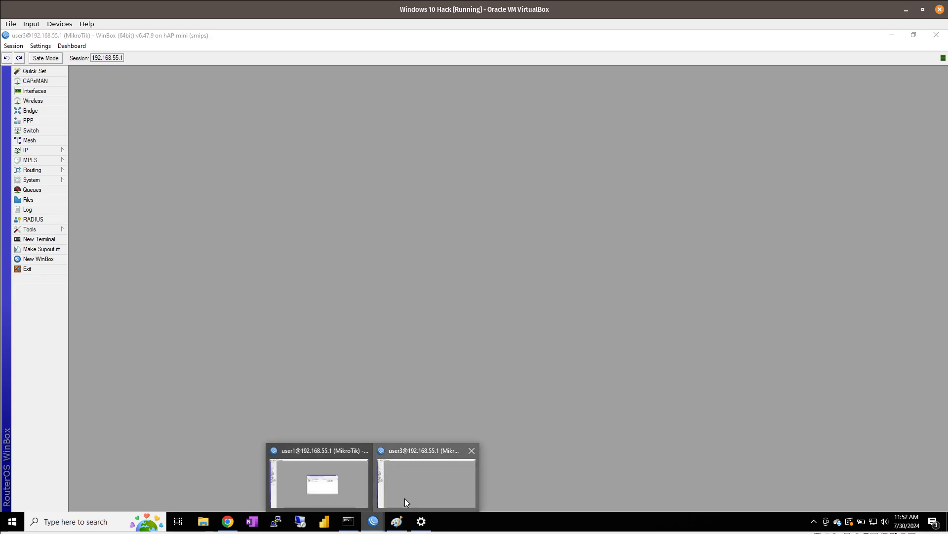
click(405, 498)
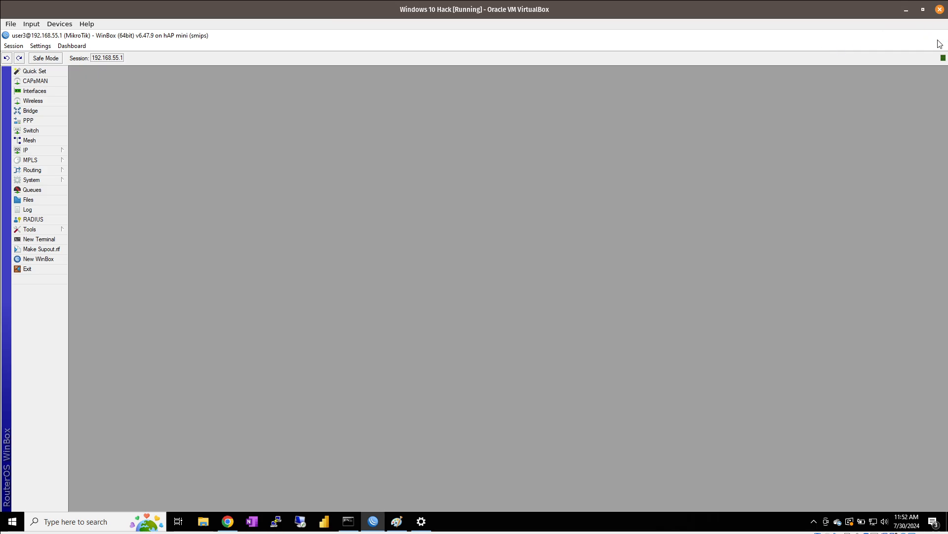
click(937, 36)
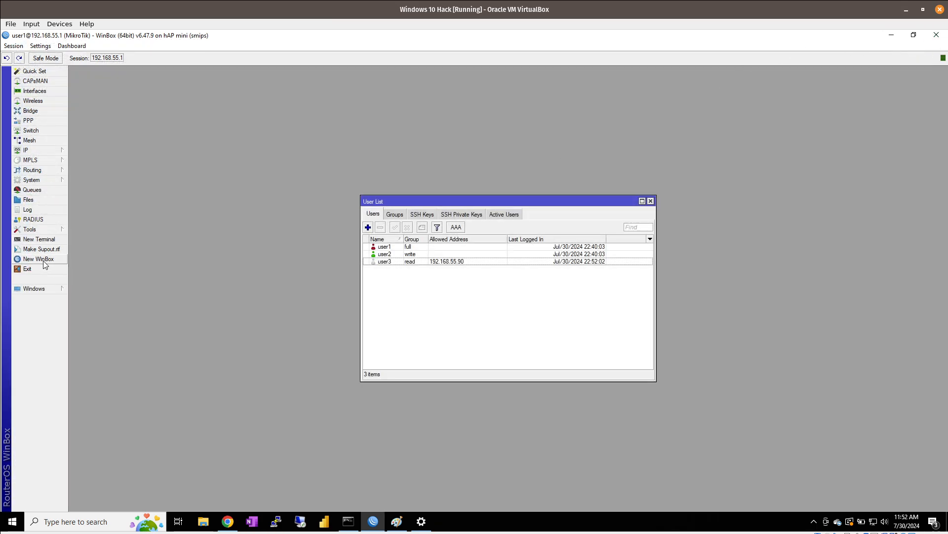
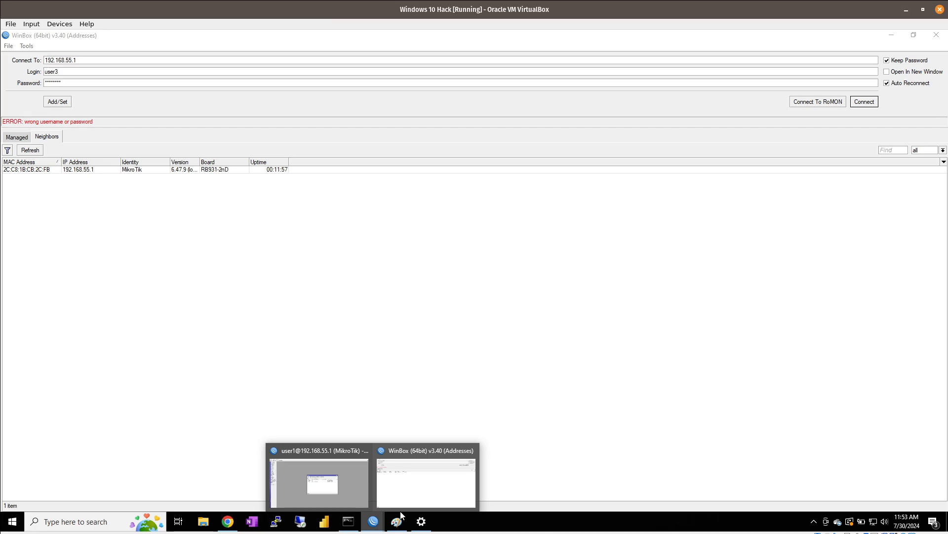
Switch to the user1 session, examine the log entry for user3's first login attempt after the address change, and close the log.
click(334, 491)
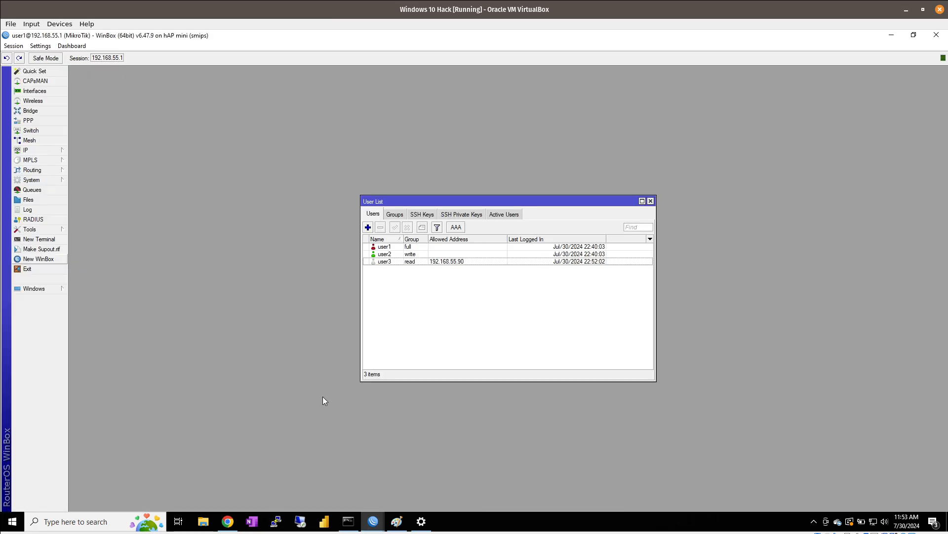
click(467, 261)
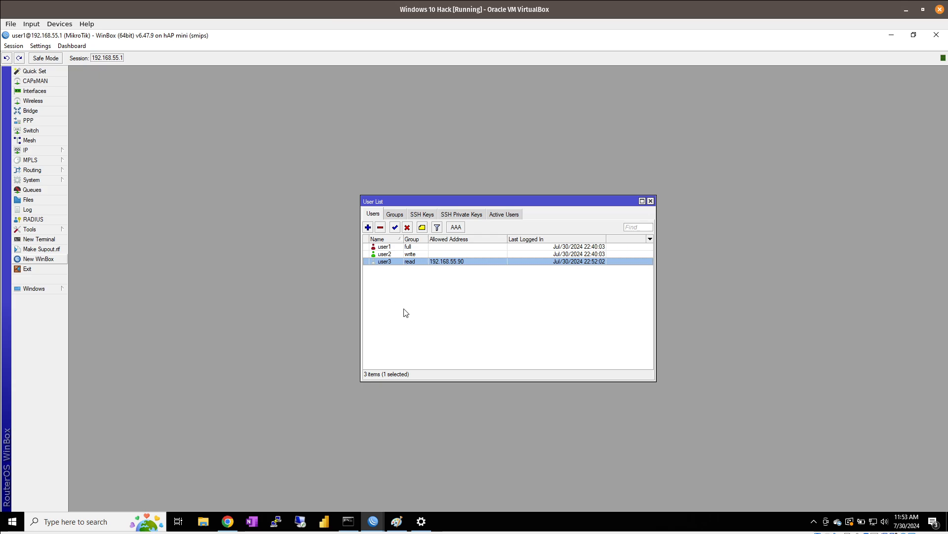
click(51, 209)
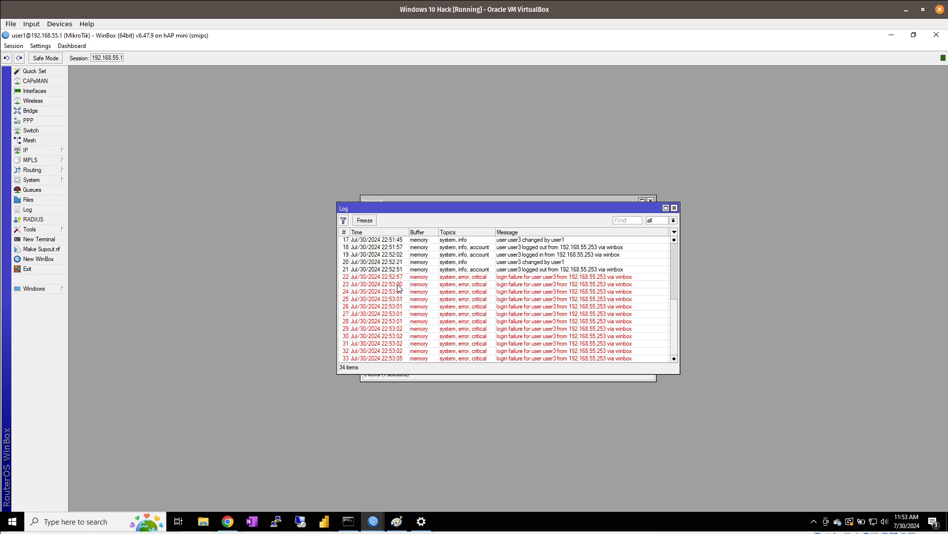
double_click(452, 277)
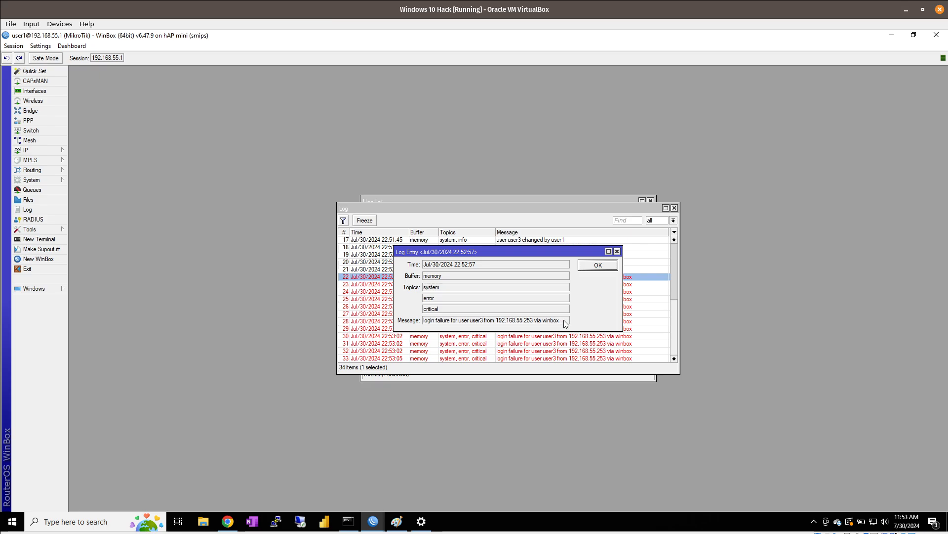
drag(564, 321, 421, 324)
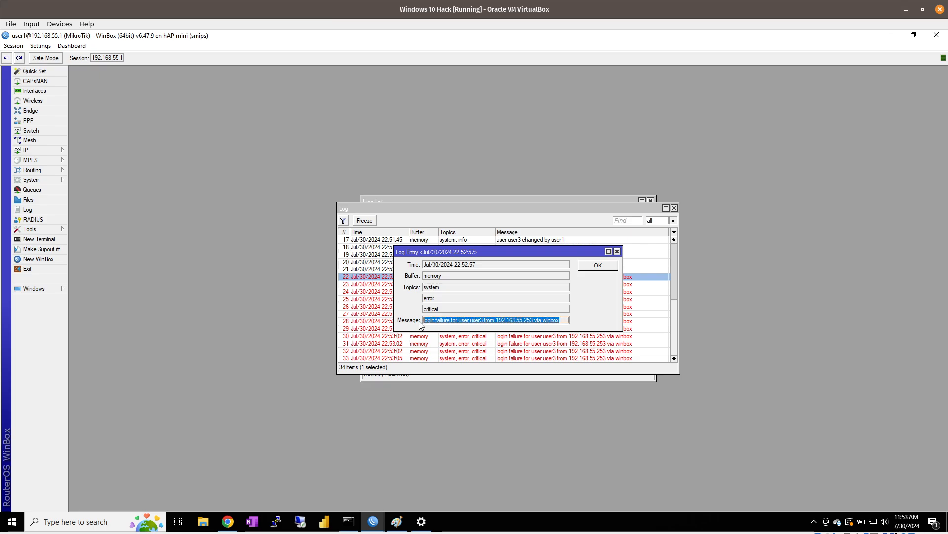
click(614, 268)
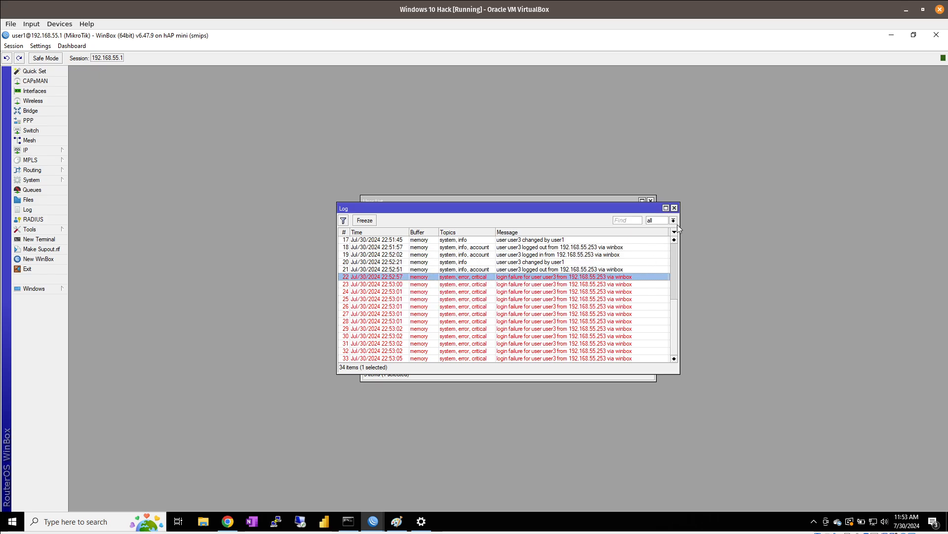
click(675, 209)
click(533, 292)
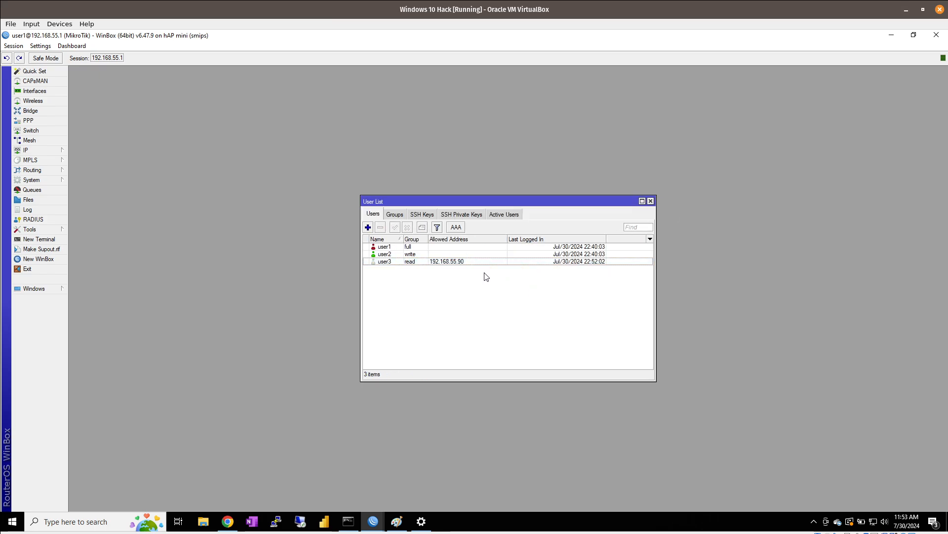
Set user3's allowed address to 192.168.55.253 and save the change.
click(473, 261)
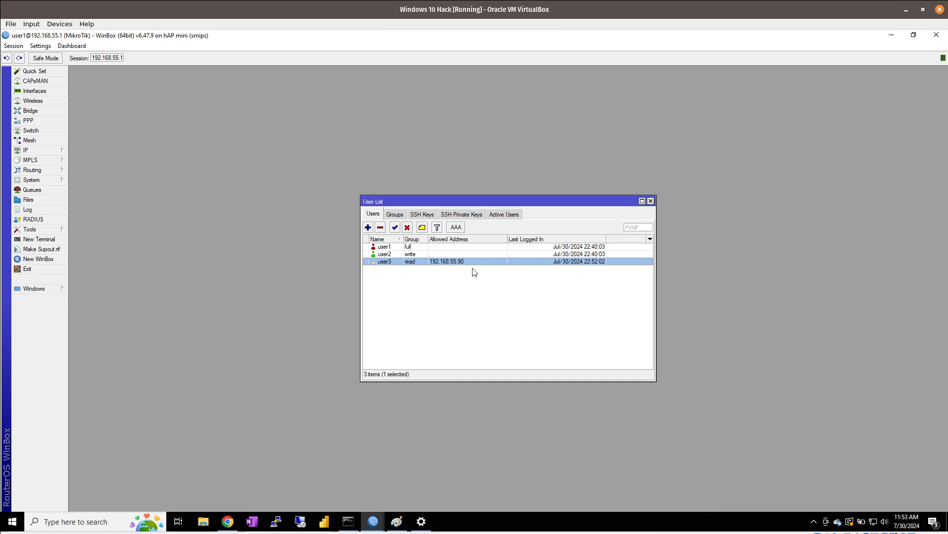
double_click(474, 262)
click(528, 263)
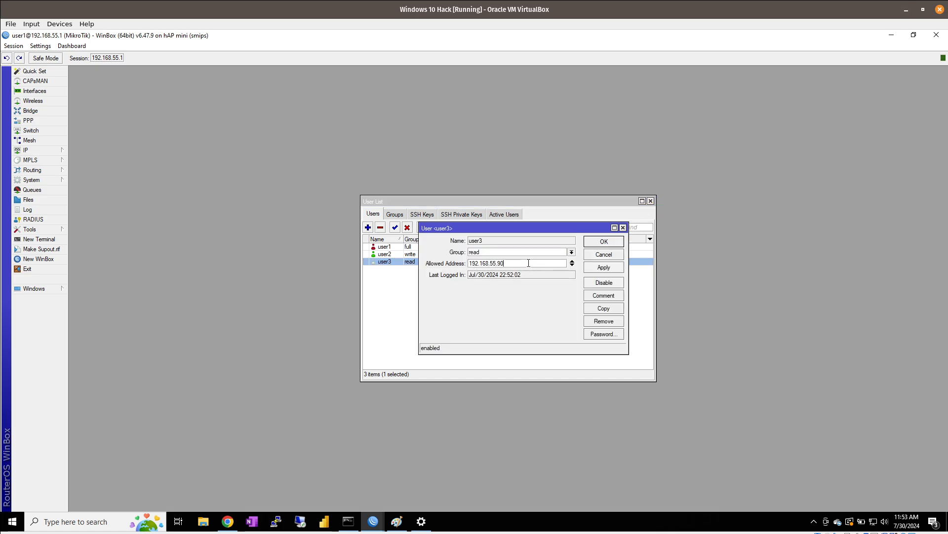
key(BackSpace)
key(BackSpace)
text(253)
click(604, 242)
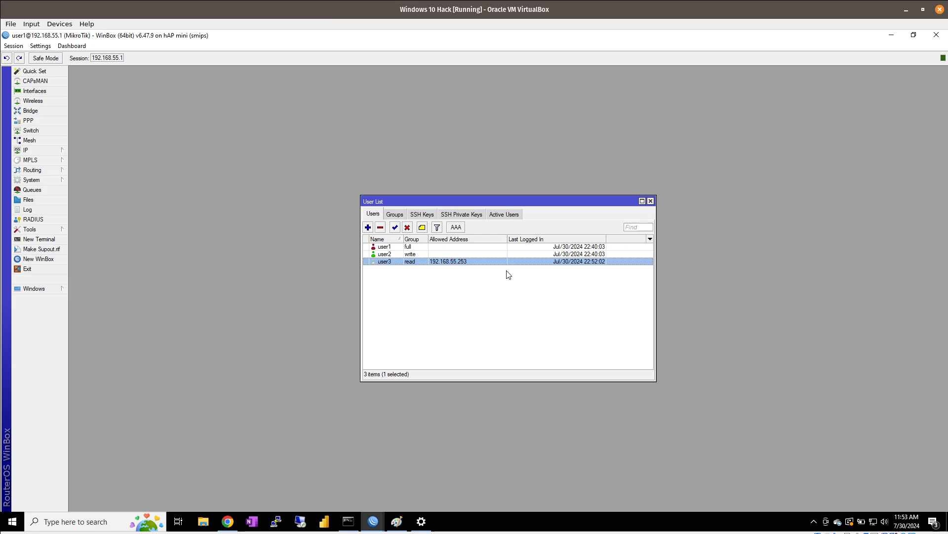
click(478, 281)
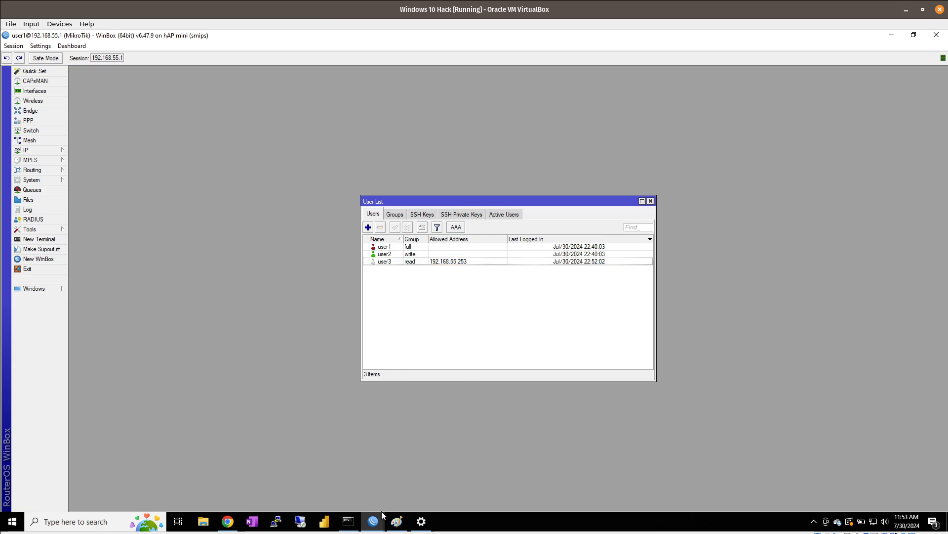
Switch to the WinBox login window and reconnect to 192.168.55.1 as user3.
mouse_move(372, 521)
click(427, 490)
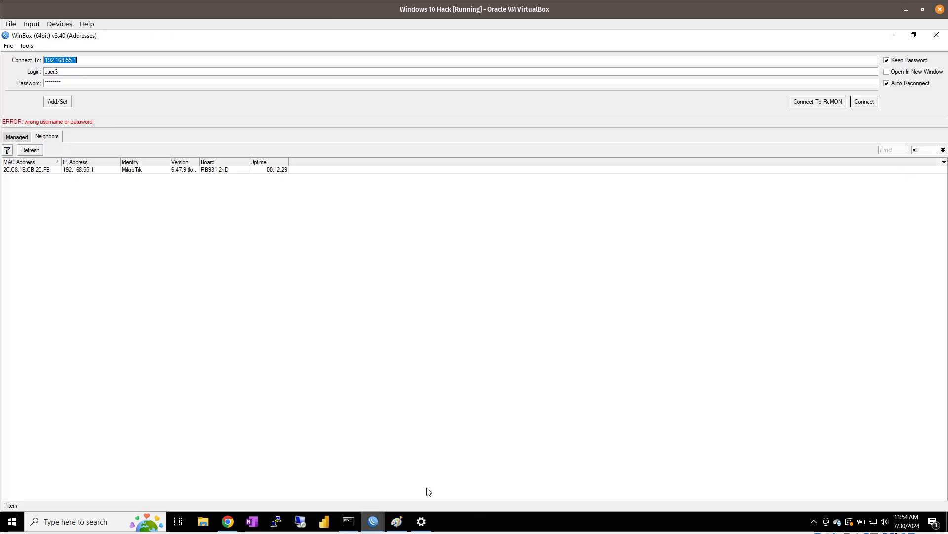
click(866, 103)
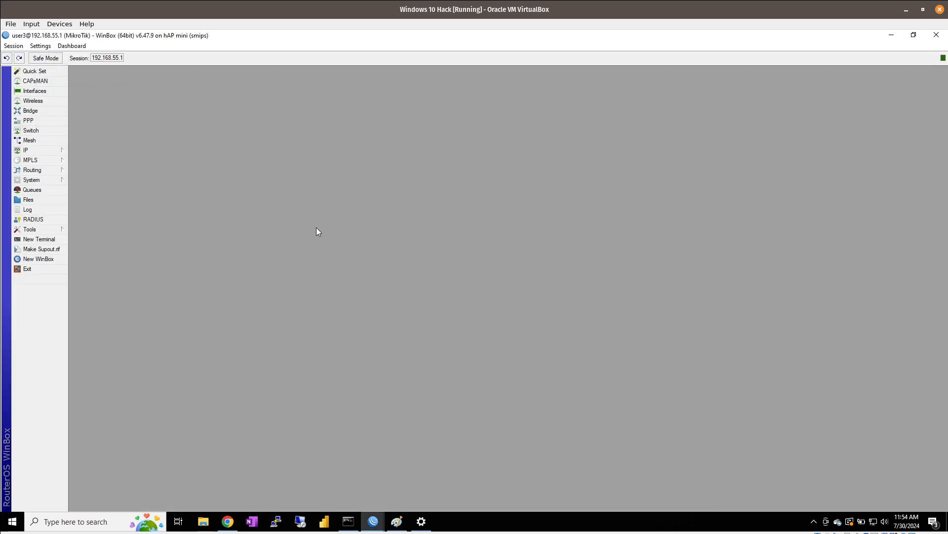
In the user1 session, examine the latest log entries about user3's change and login, then recheck user3's entry in the user list.
mouse_move(372, 517)
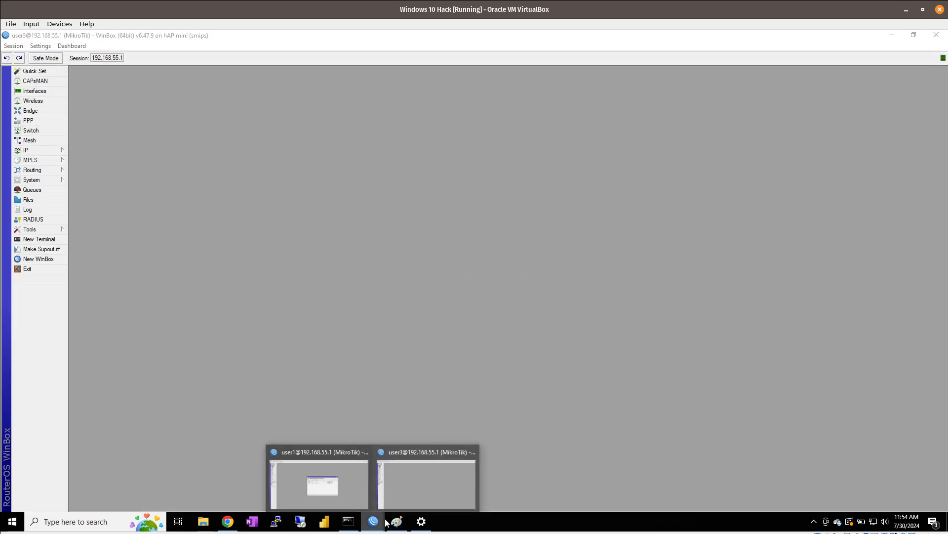
click(334, 482)
click(45, 208)
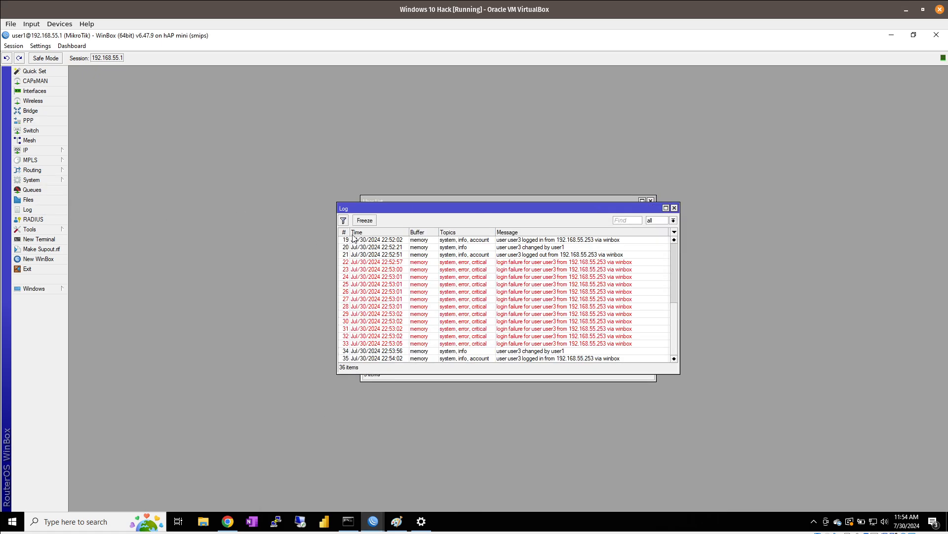
click(548, 353)
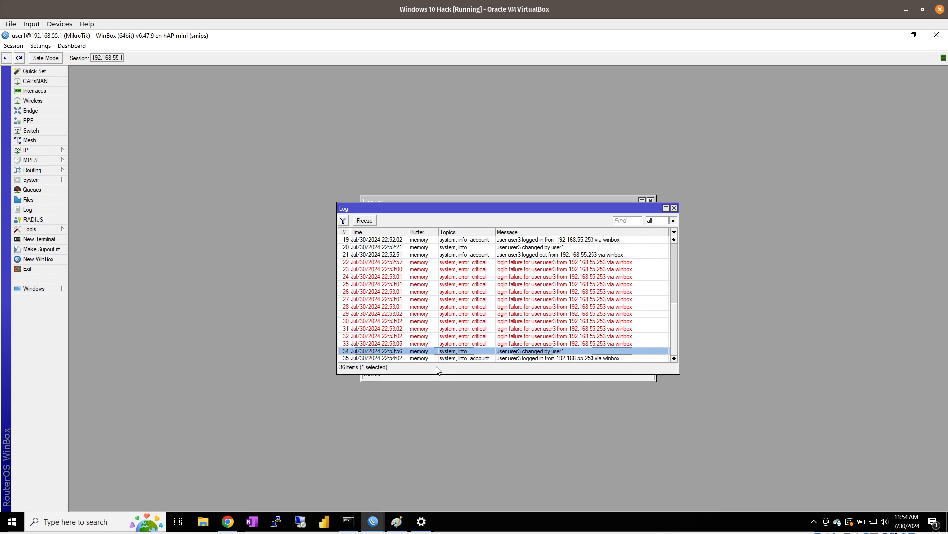
double_click(454, 351)
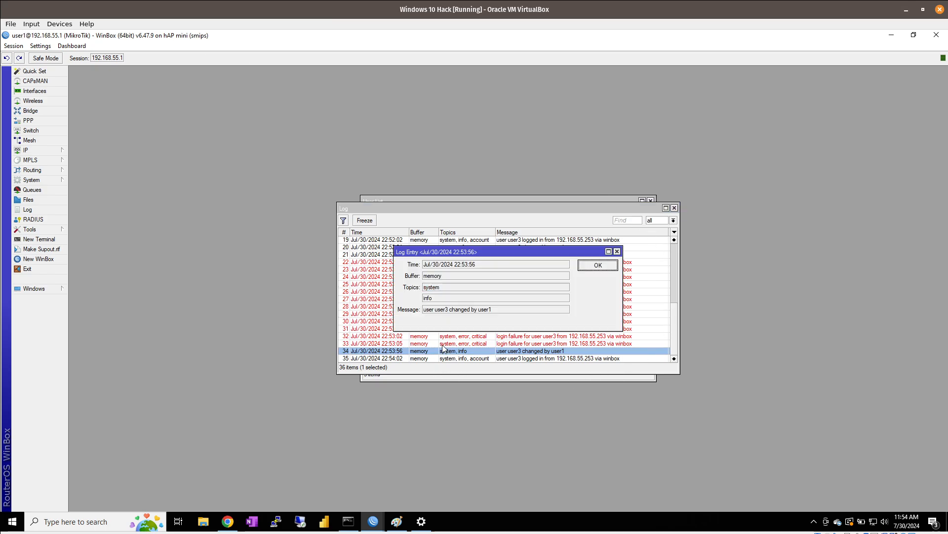
click(617, 251)
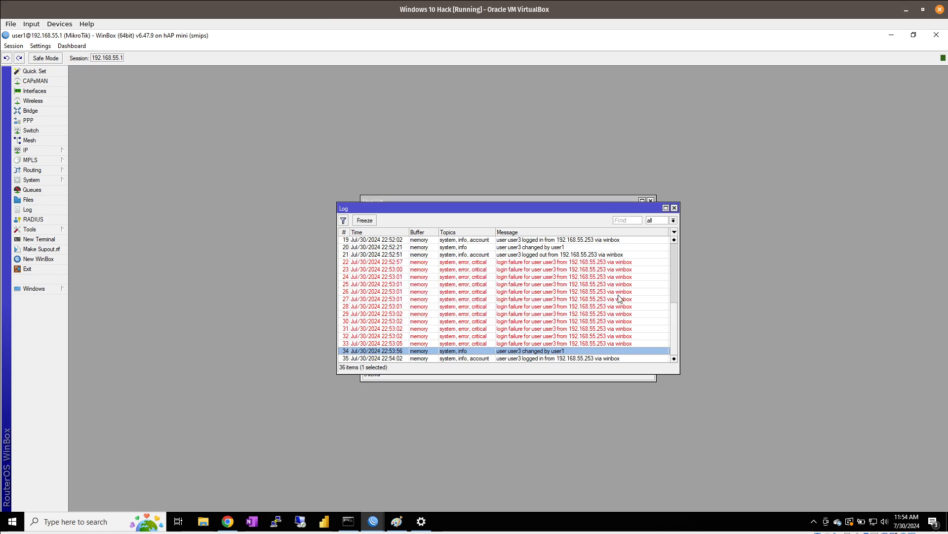
click(529, 359)
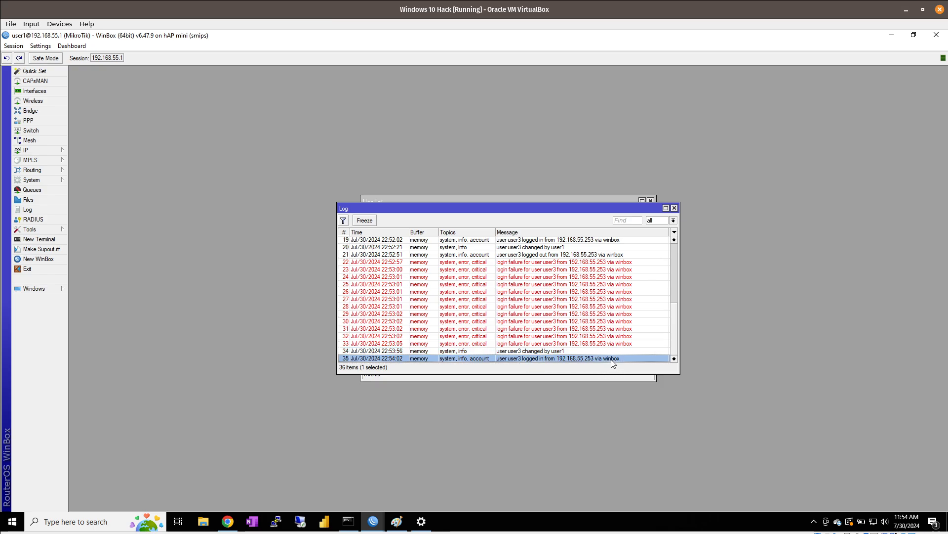
click(675, 208)
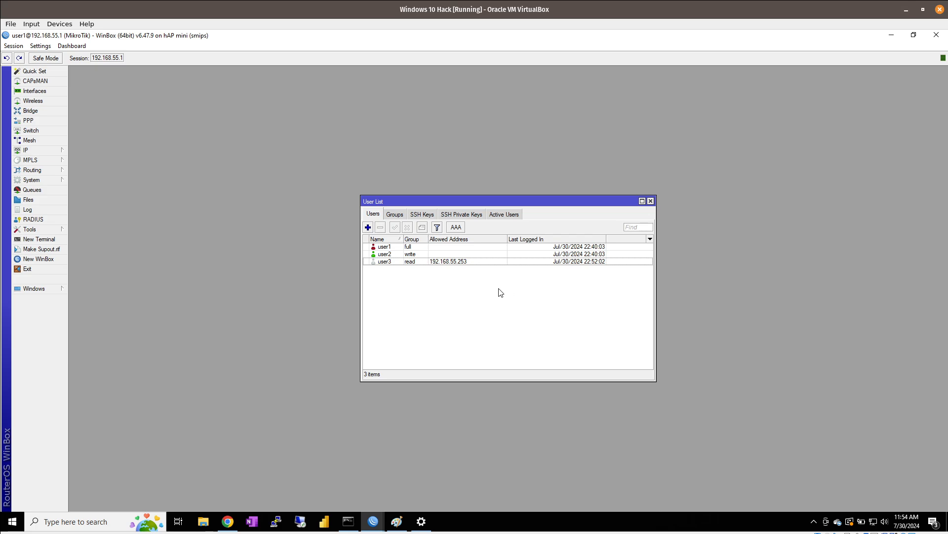
click(463, 263)
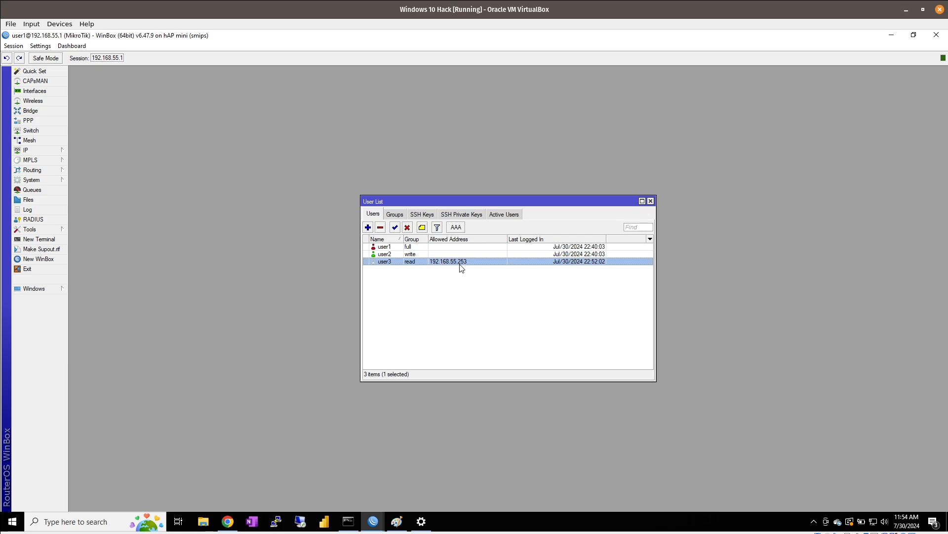
click(470, 316)
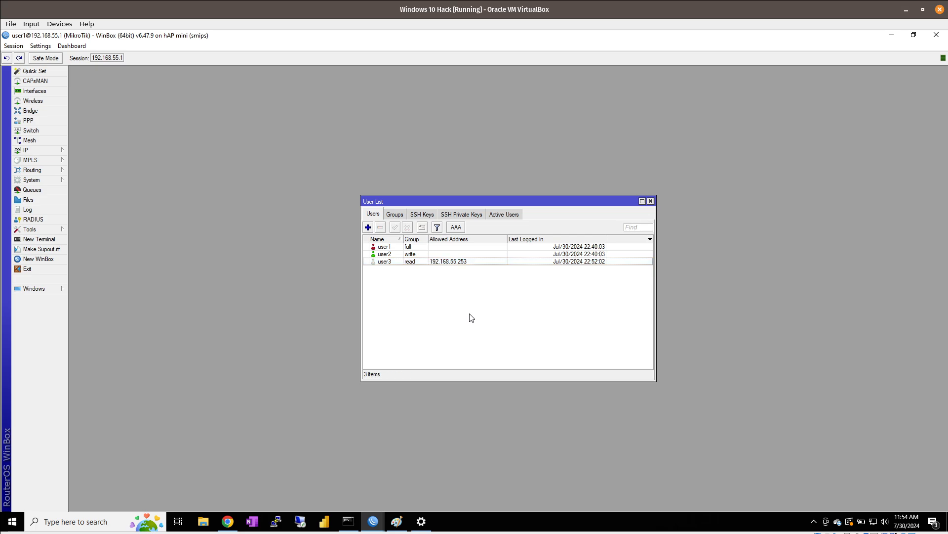